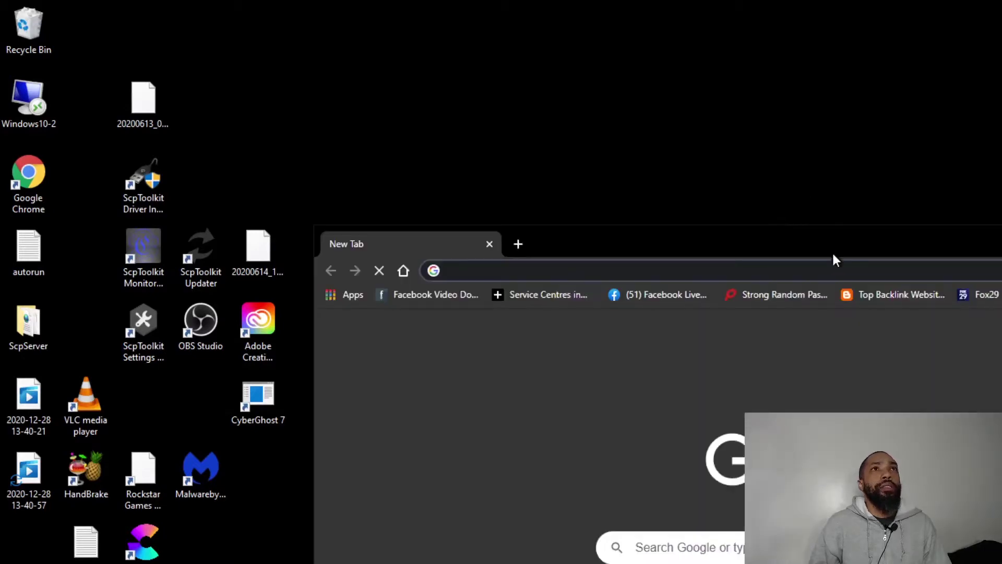
Step: Maximize Chrome, search Google for 'gparted live usb', and open gparted.org's GParted Live on USB page
drag(830, 248, 512, 16)
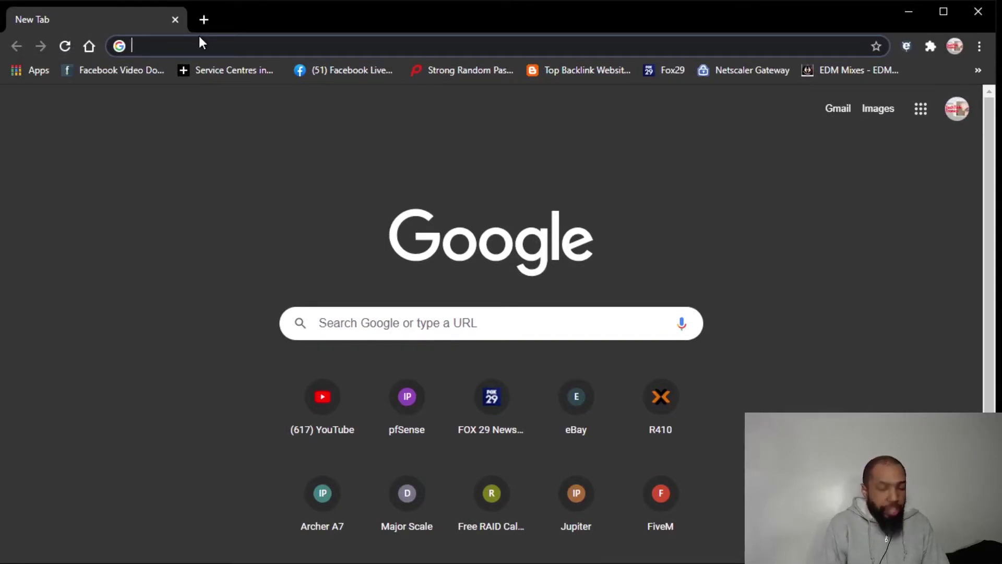
text(gparted )
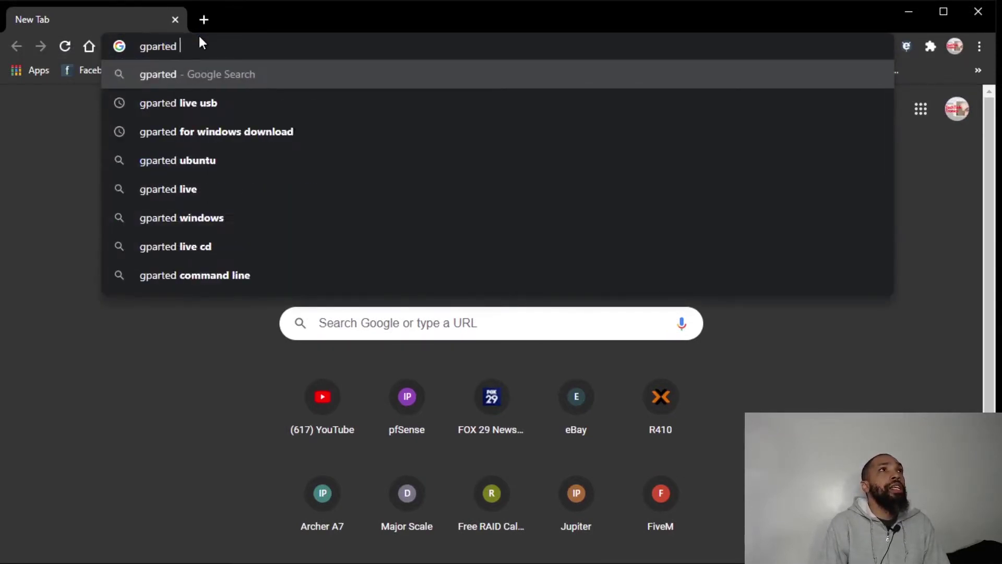
text(live usb)
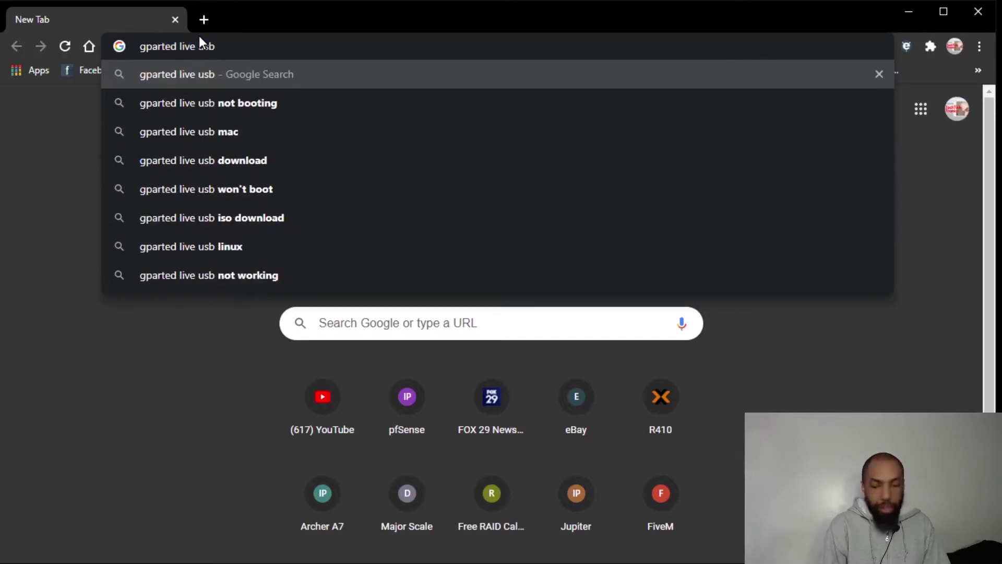
key(Return)
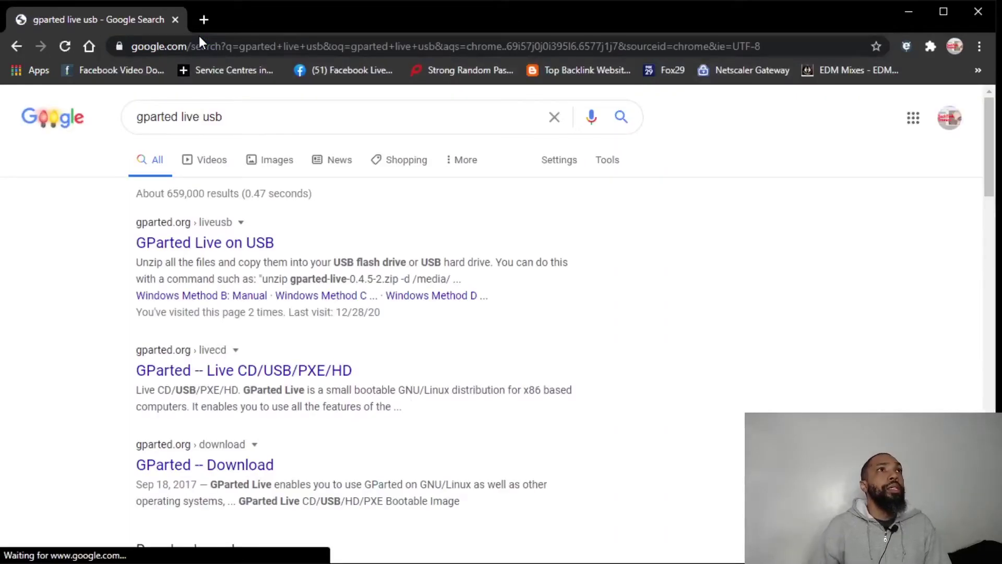
click(251, 244)
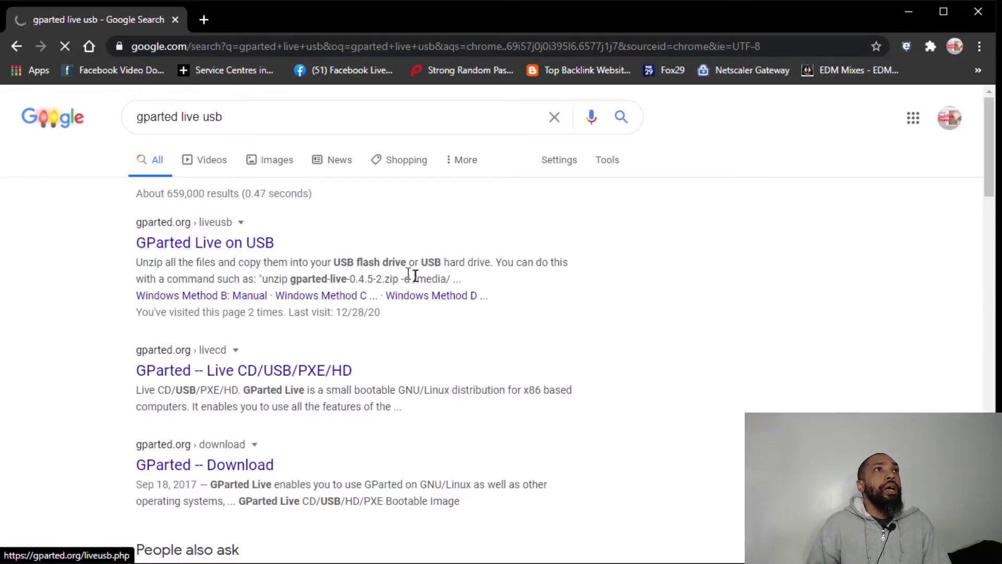
Step: Scroll through the Windows Method B instructions on the GParted Live on USB page
scroll(429, 286, down, 4)
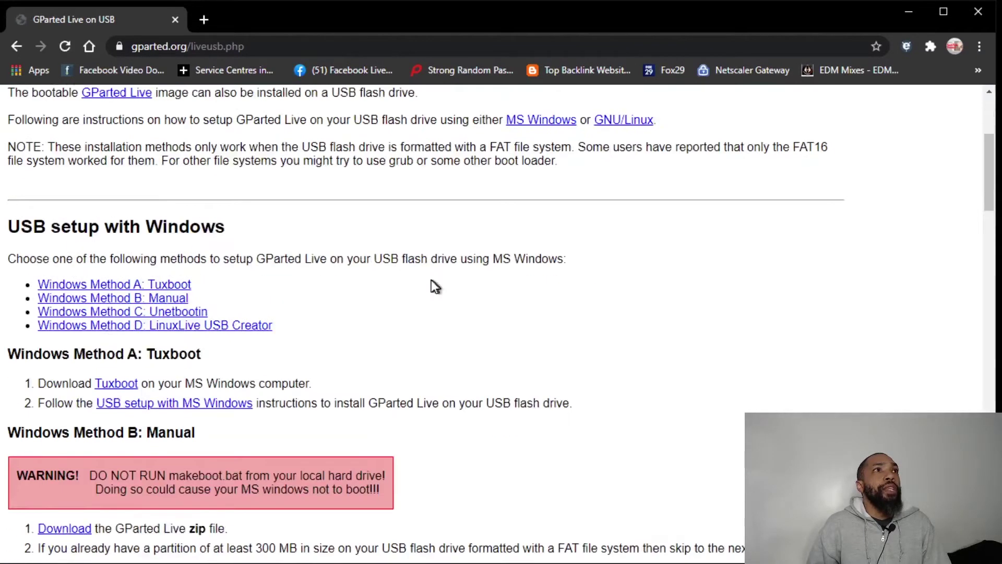
scroll(293, 257, up, 5)
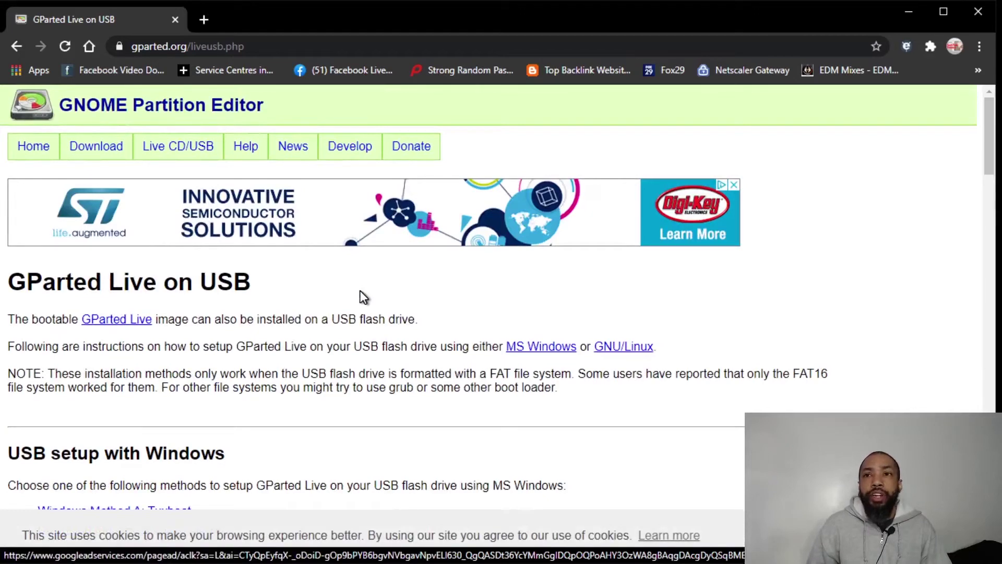
scroll(94, 306, down, 4)
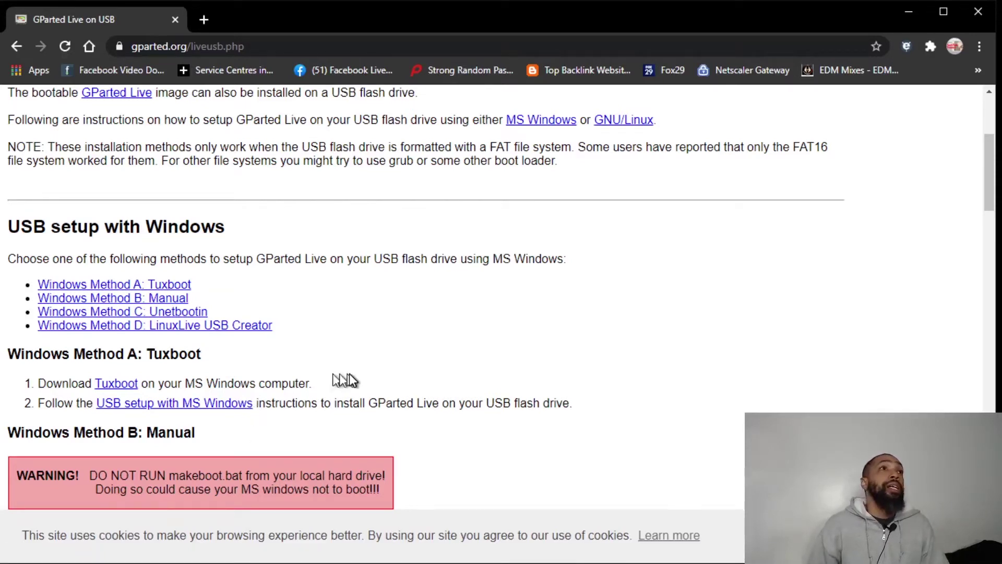
scroll(250, 359, down, 8)
scroll(249, 360, up, 5)
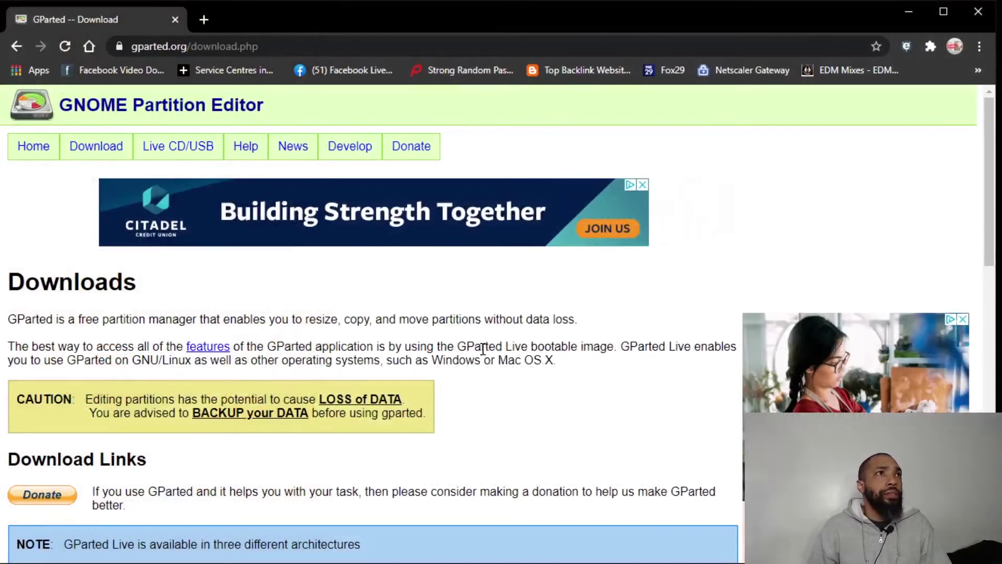
Step: Go to SourceForge's Stable directory, open the 1.1.0-8 folder, and pick gparted-live-1.1.0-8-amd64.zip
scroll(115, 325, down, 8)
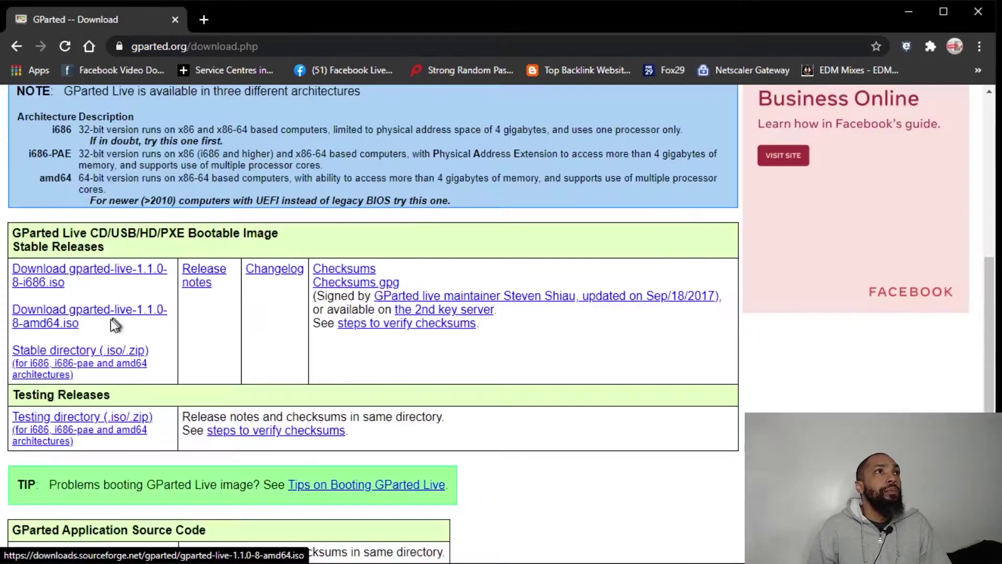
click(76, 359)
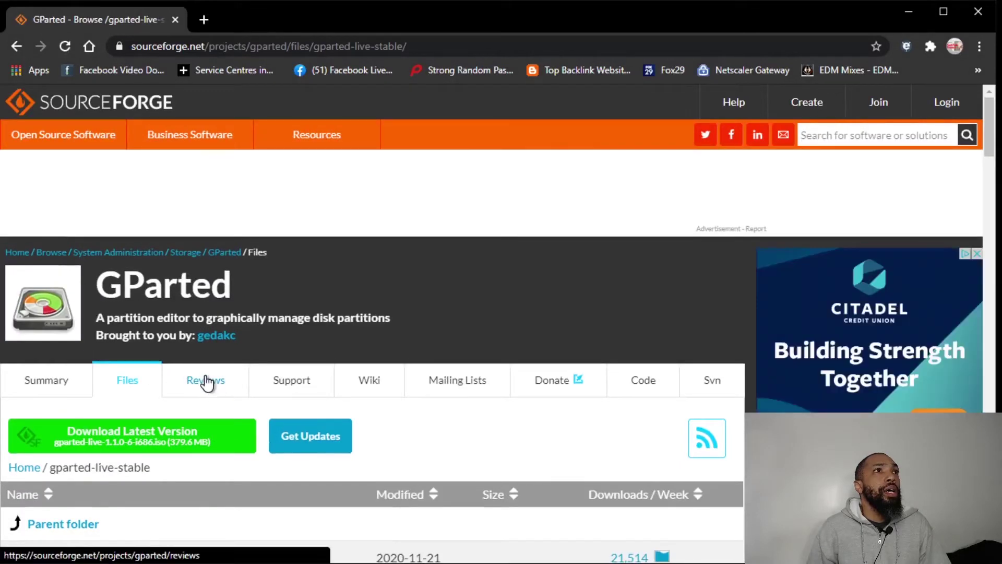
scroll(207, 383, down, 4)
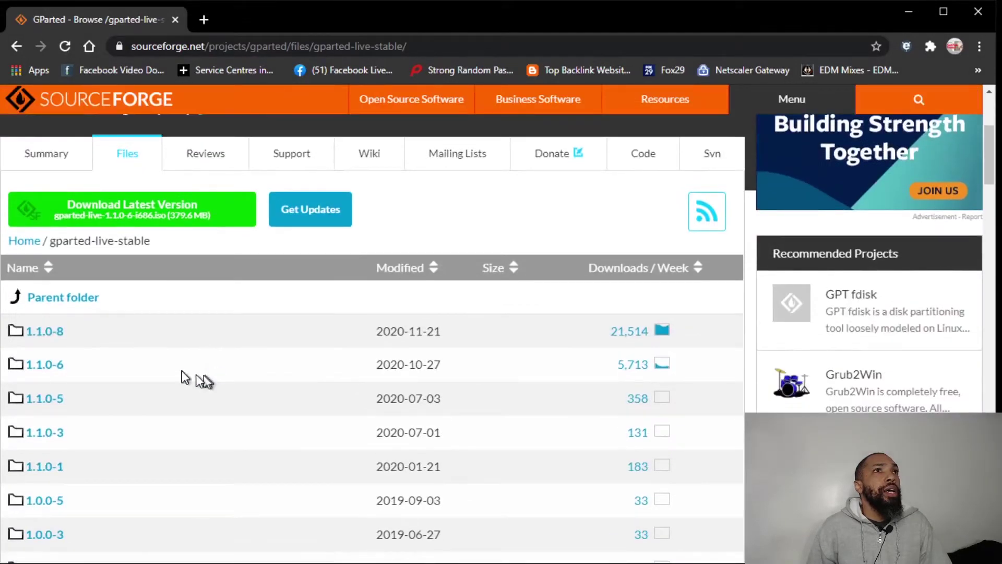
click(44, 334)
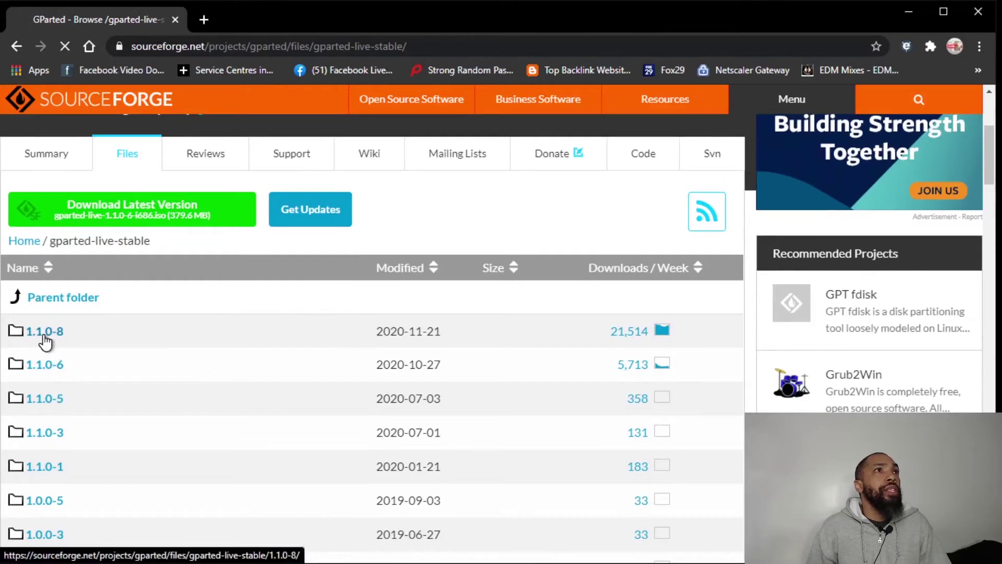
scroll(246, 399, down, 9)
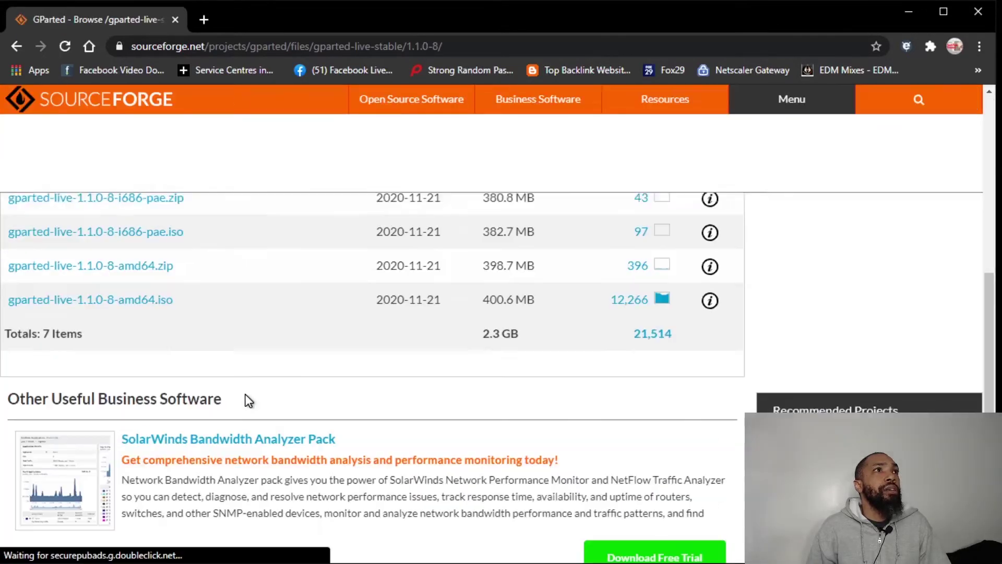
scroll(247, 398, up, 4)
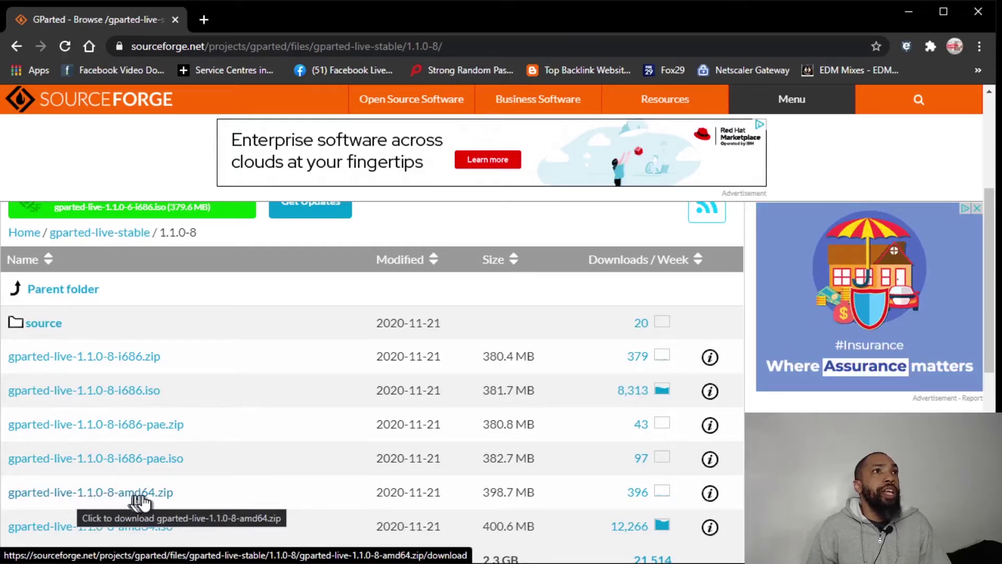
click(162, 496)
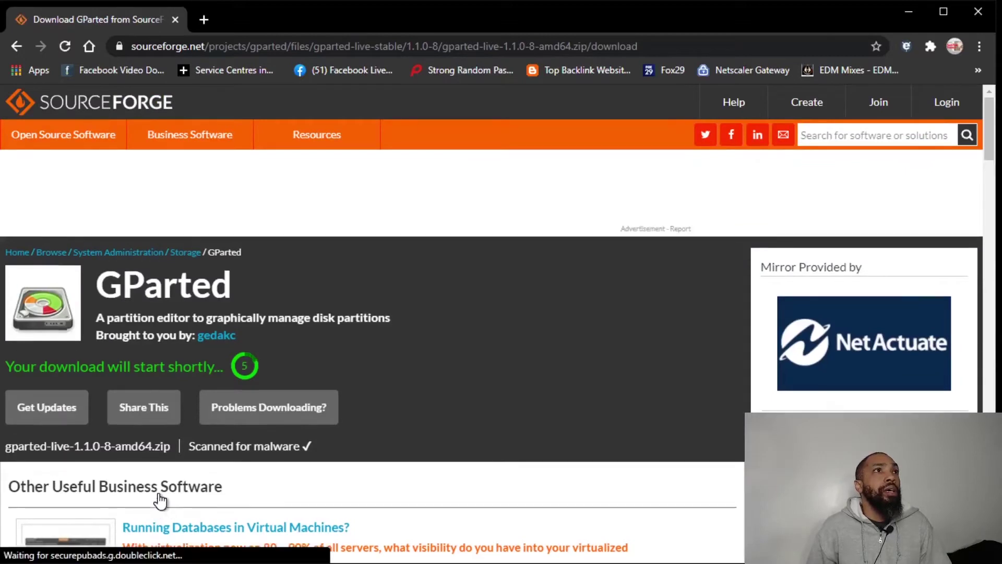
Step: Let the gparted-live-1.1.0-8-amd64.zip download finish, then bring up a new File Explorer window
scroll(158, 492, down, 4)
scroll(159, 500, up, 4)
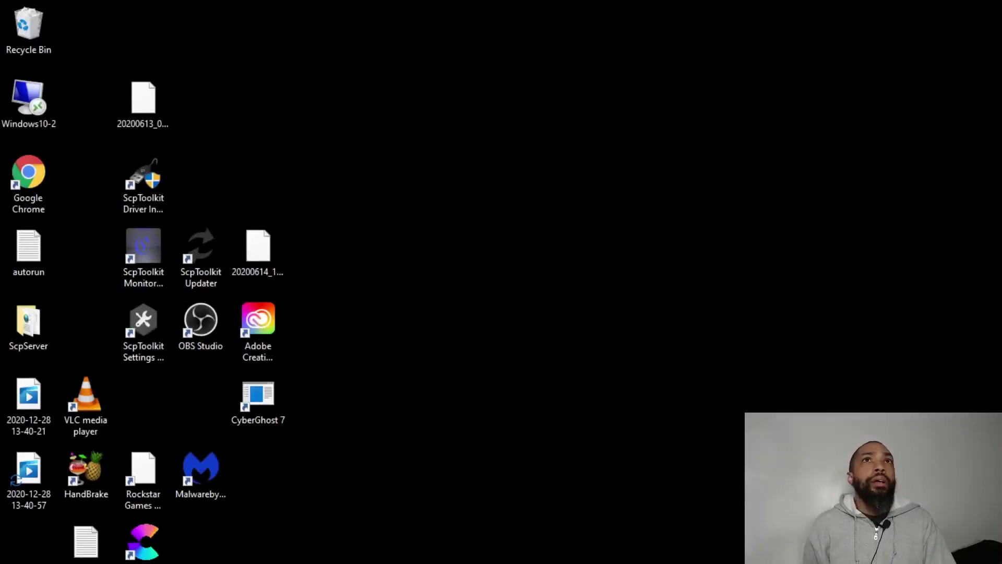
key(super+e)
Step: Move the File Explorer window to the top-left and show the drives under This PC
drag(397, 67, 339, 141)
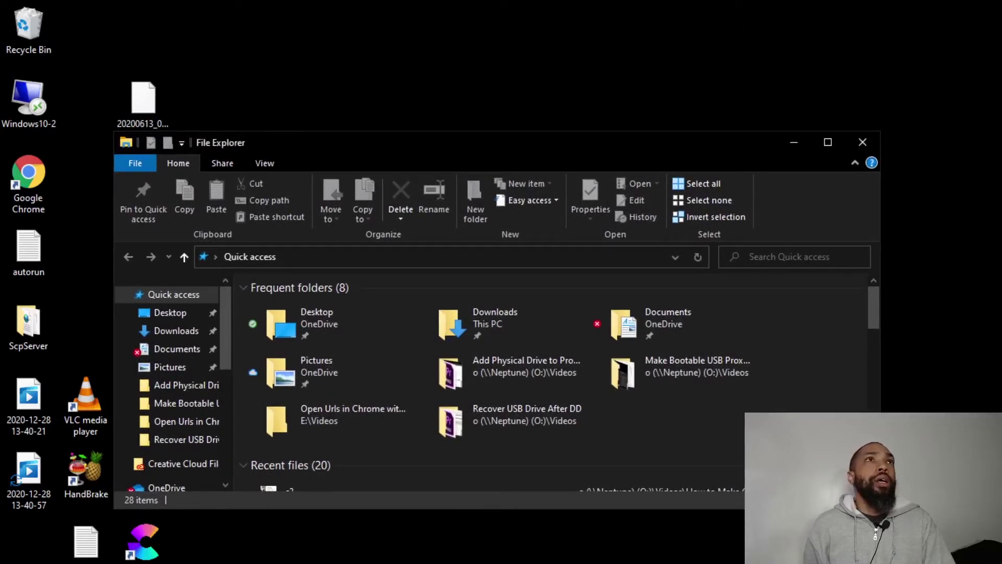
drag(280, 153, 175, 89)
scroll(299, 365, down, 3)
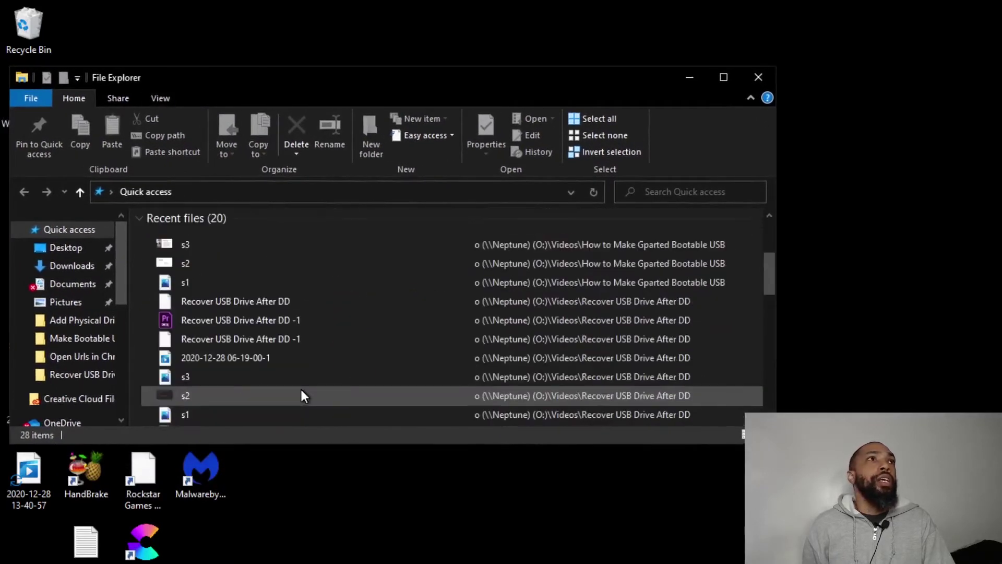
scroll(104, 355, down, 1)
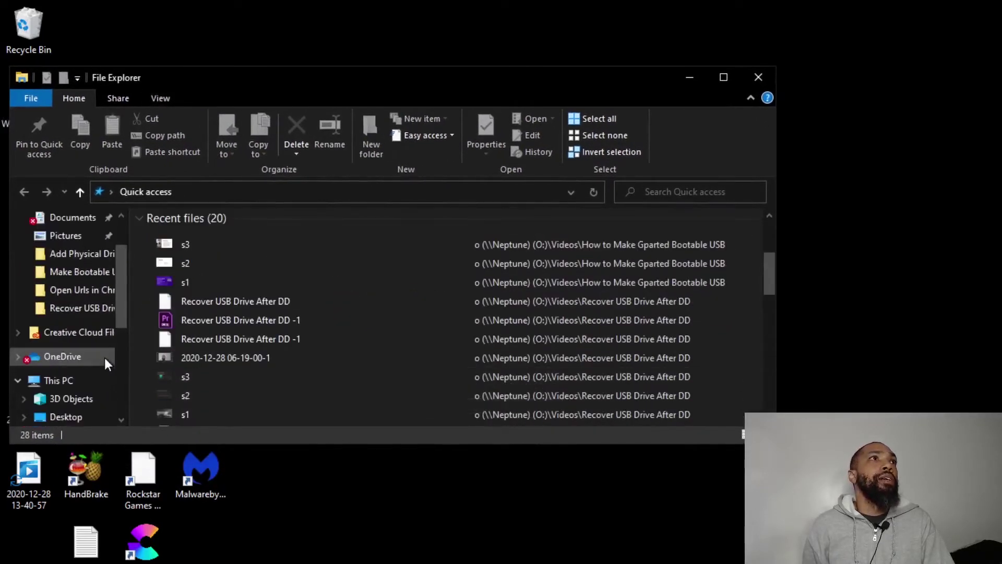
scroll(104, 358, down, 1)
click(65, 327)
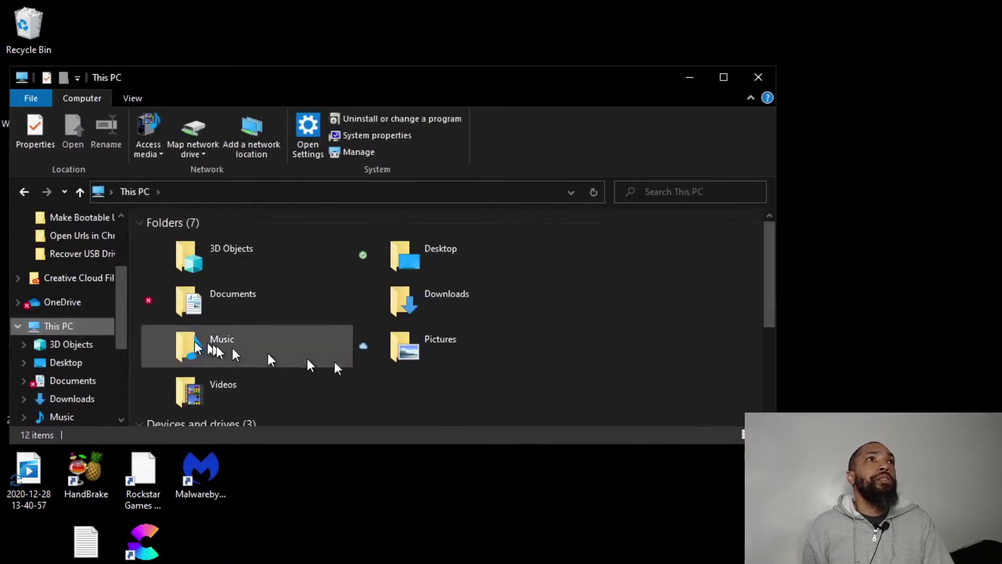
scroll(522, 371, down, 3)
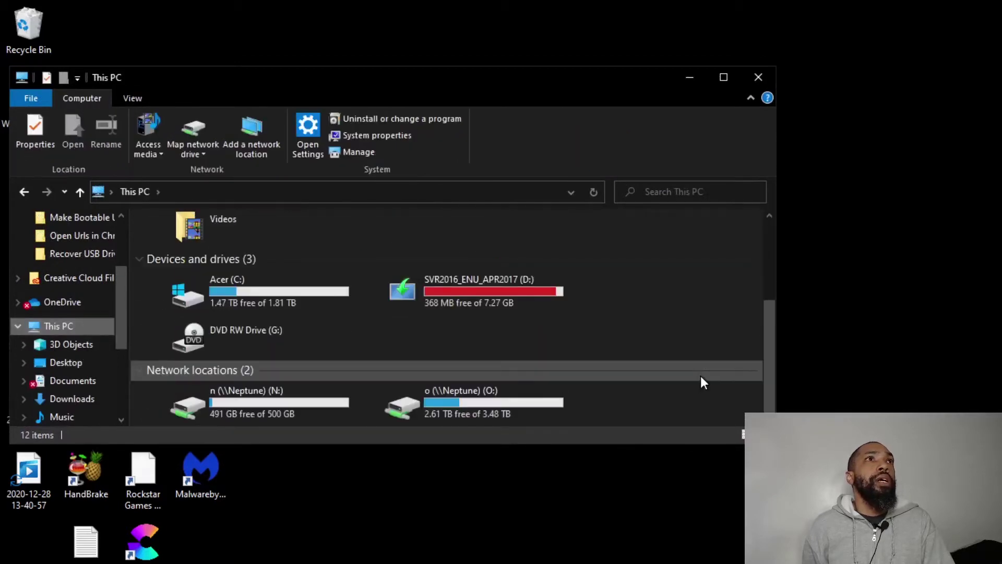
Step: Quick-format USB Drive (D:) as FAT32, confirming the data-erase warning
right_click(430, 296)
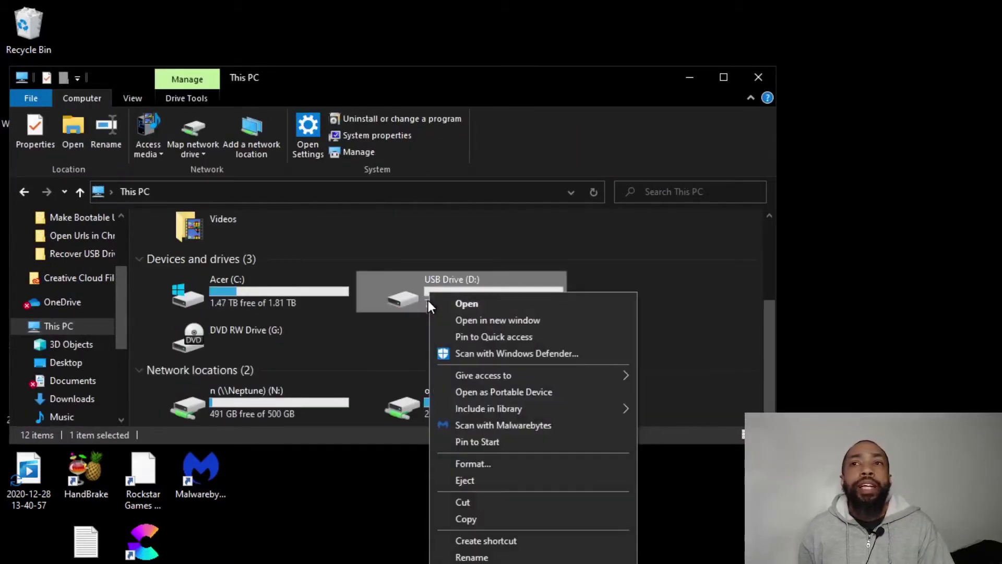
click(483, 463)
click(181, 374)
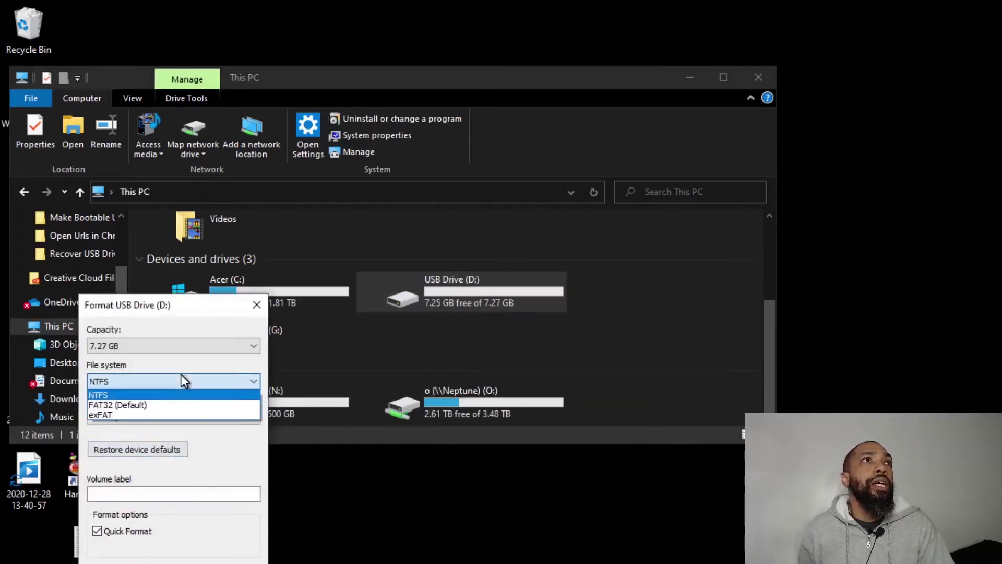
click(178, 405)
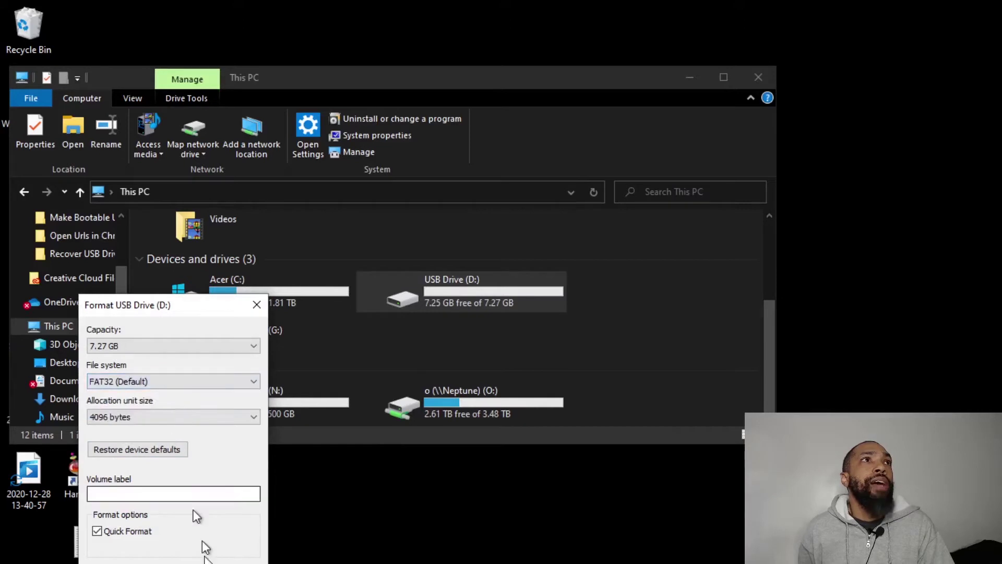
click(206, 561)
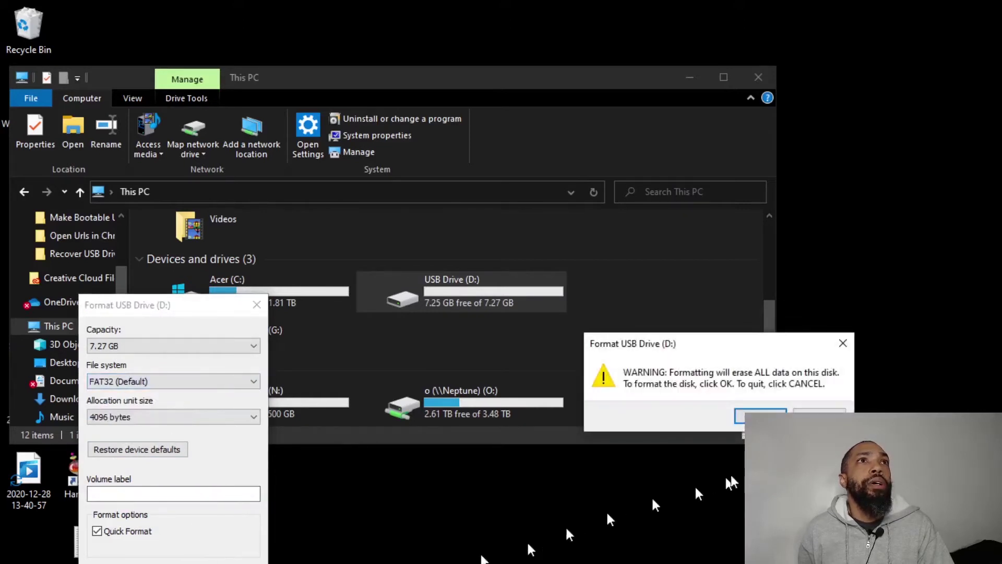
click(759, 416)
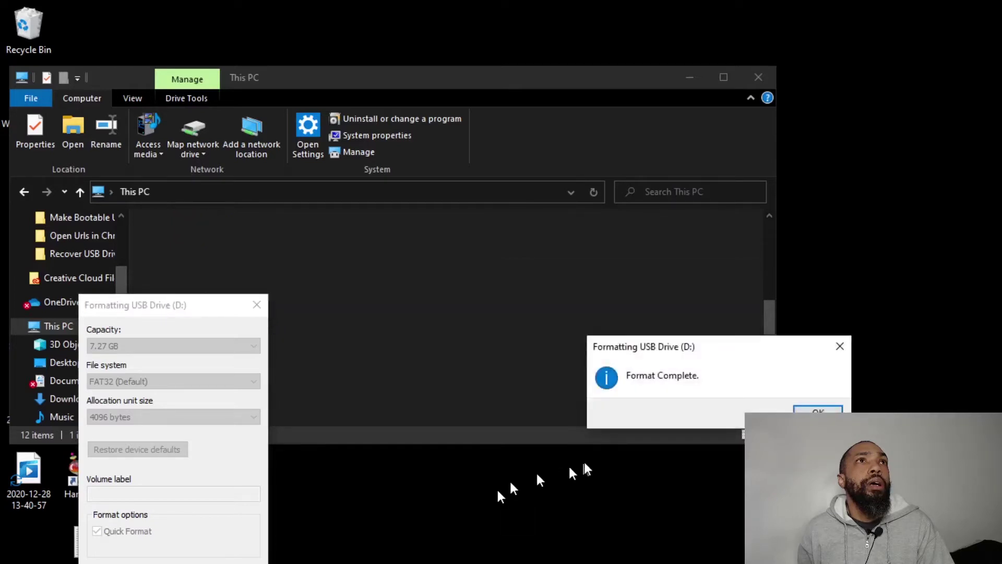
click(816, 409)
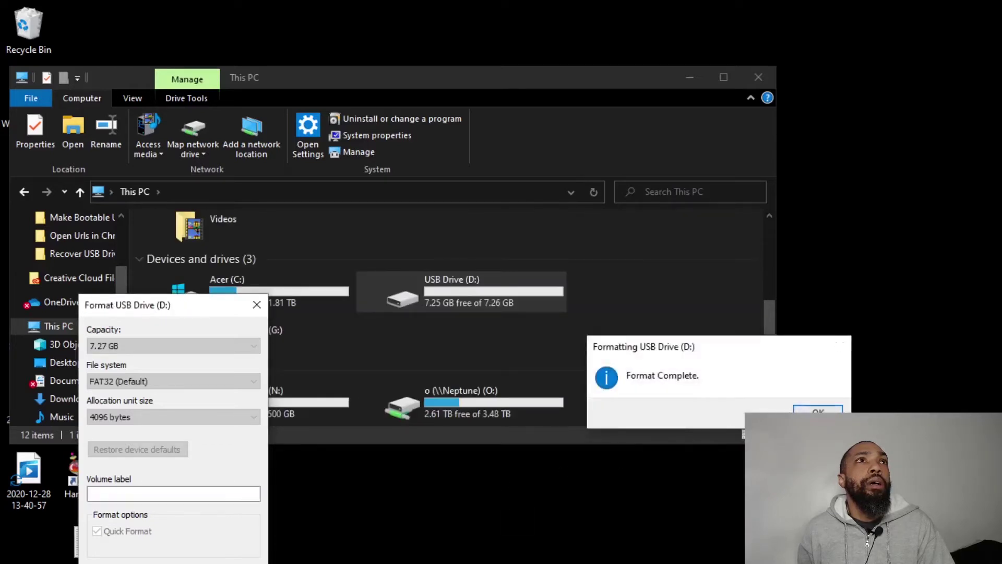
key(Escape)
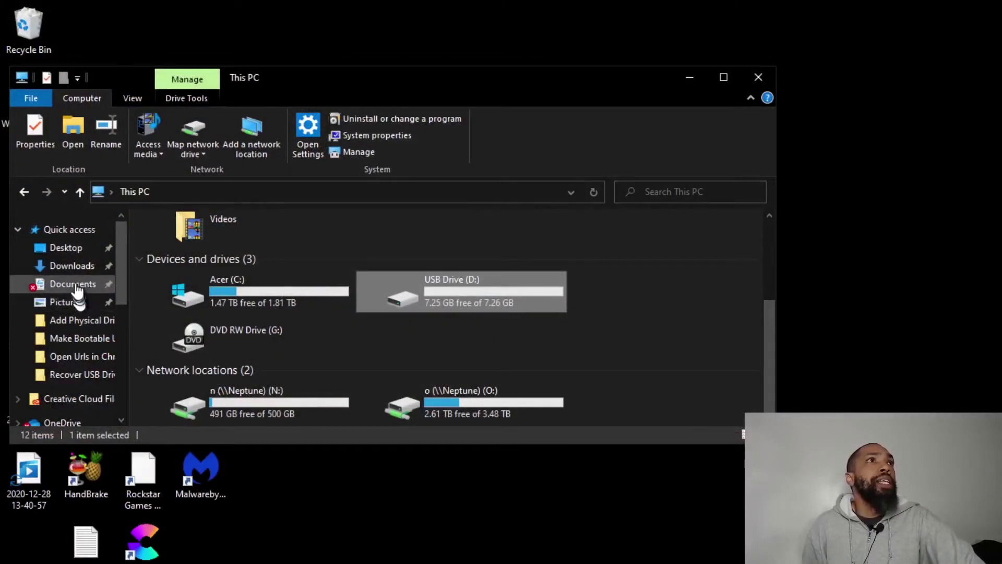
Step: Drag the gparted-live zip from Downloads onto the desktop
click(73, 272)
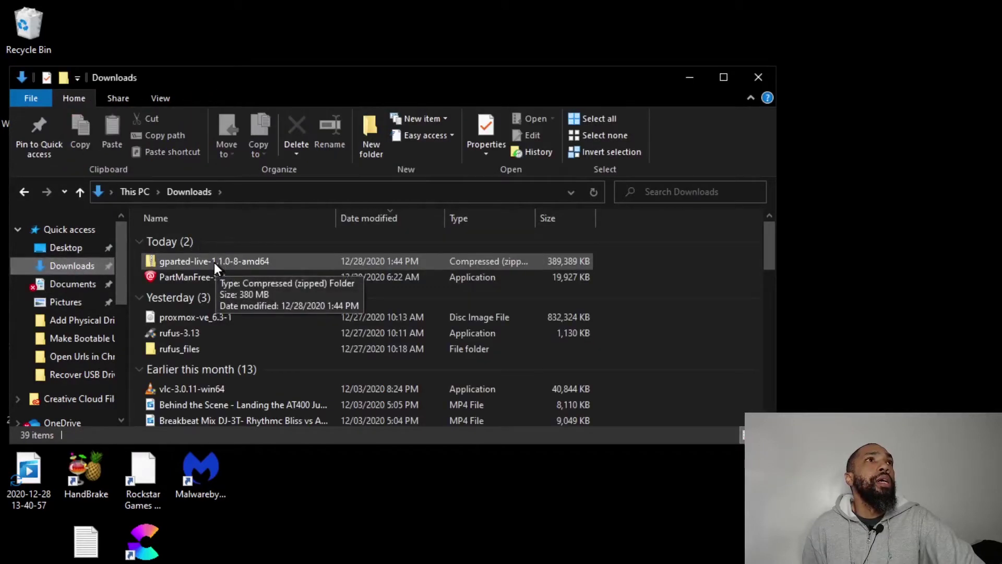
drag(214, 261, 245, 521)
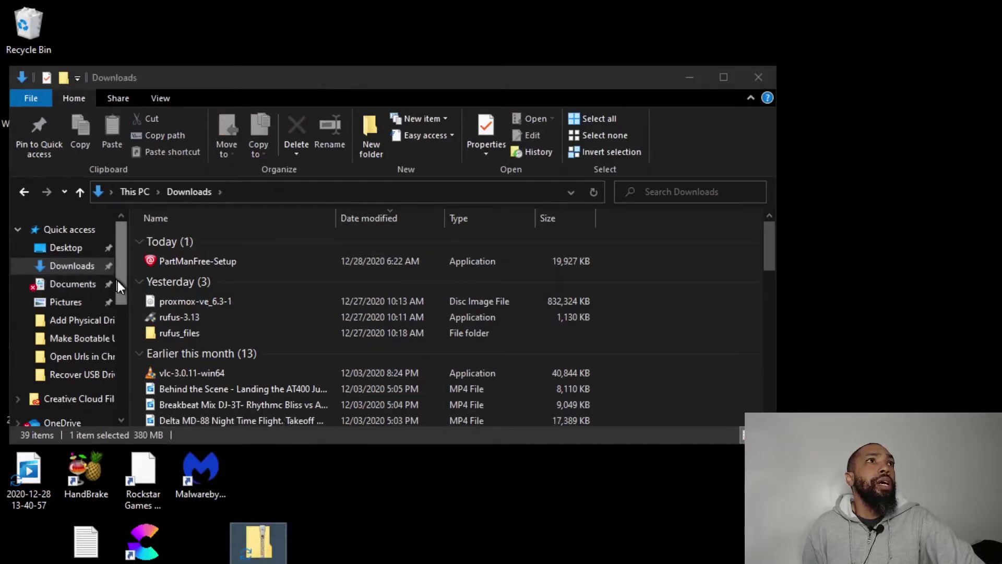
drag(118, 280, 128, 345)
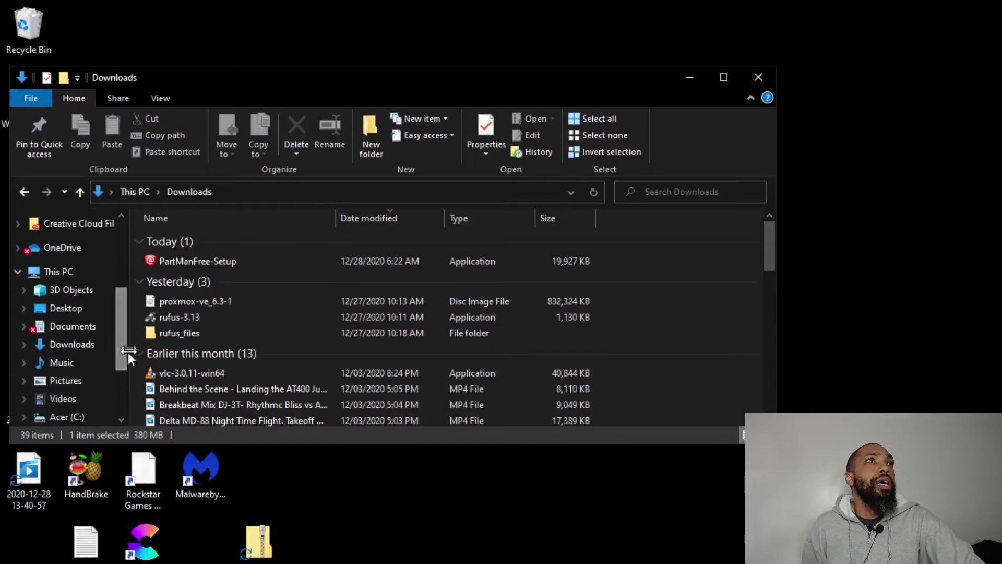
drag(124, 358, 126, 381)
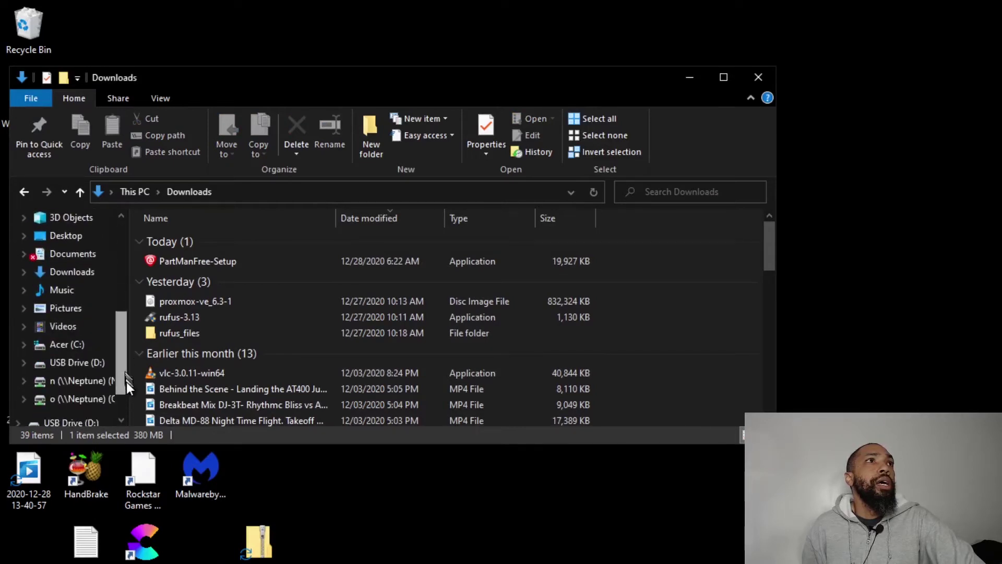
Step: Try opening the zip, cancel the app chooser since no archiver exists, and return to Chrome
double_click(260, 553)
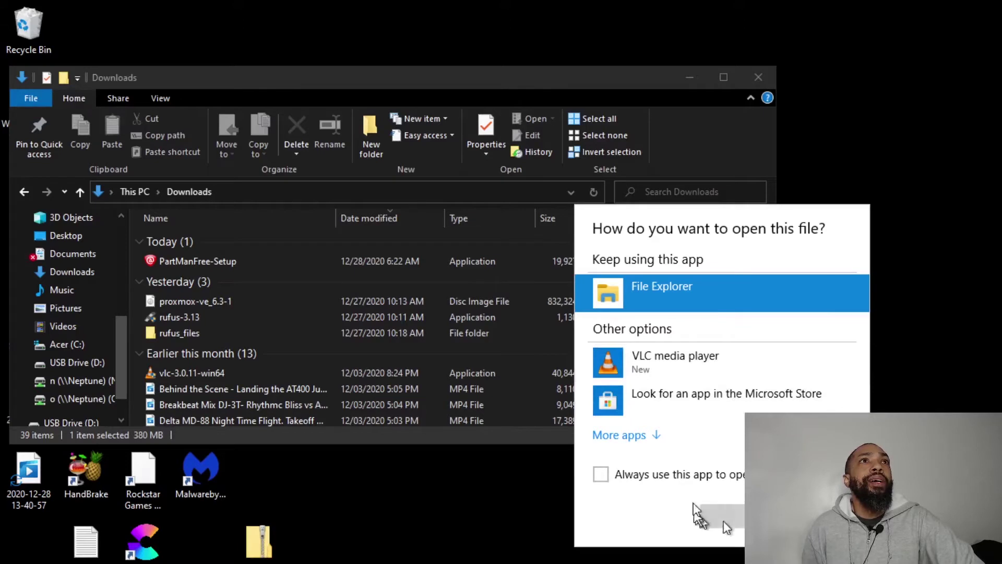
click(892, 230)
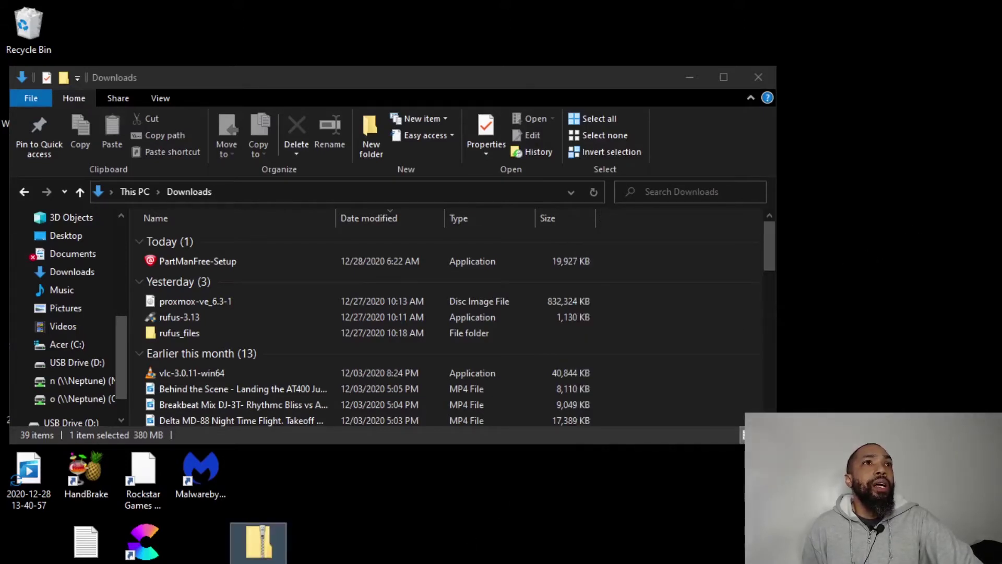
click(490, 562)
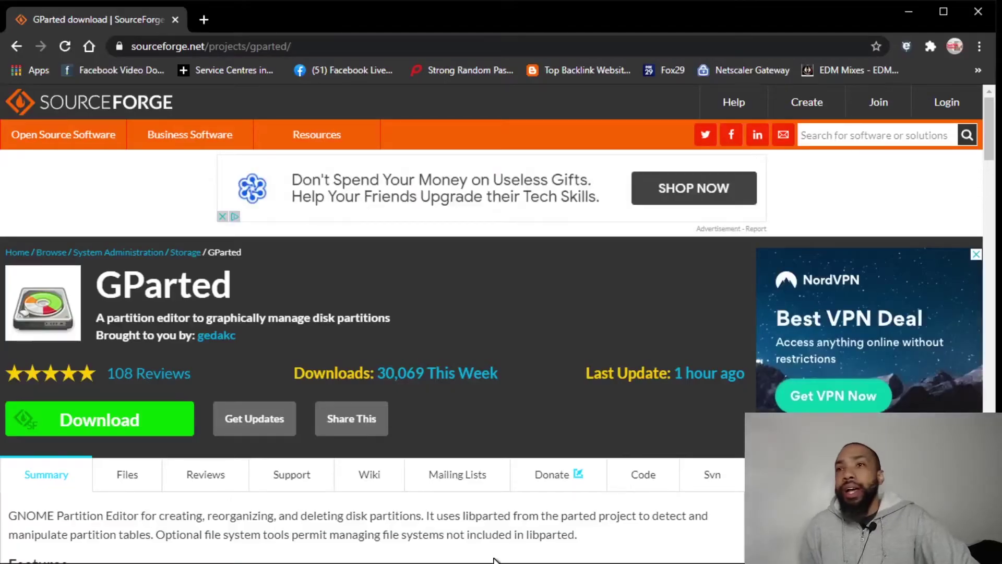
Step: Search the web for 'winzip free' from the address bar
click(176, 42)
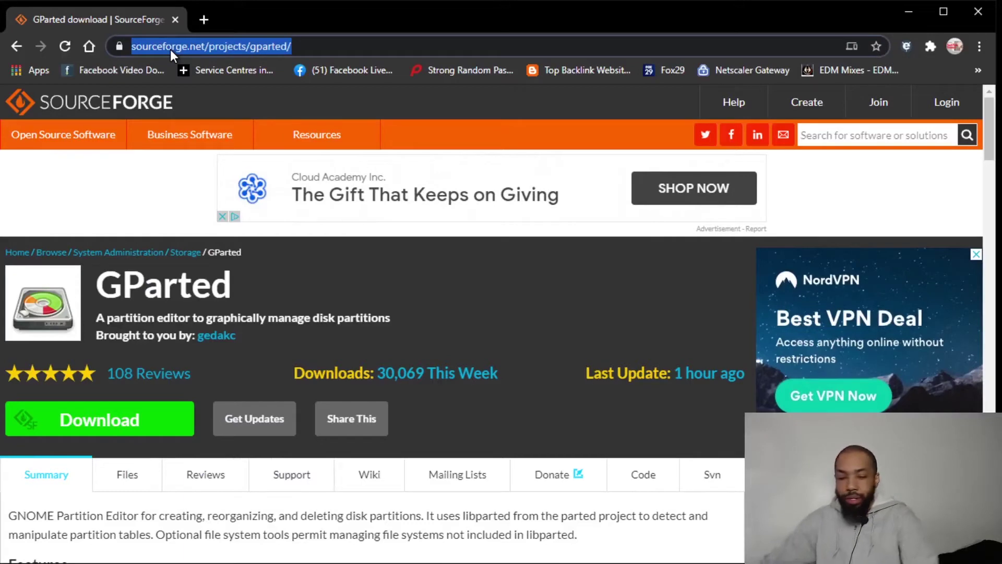
text(wi)
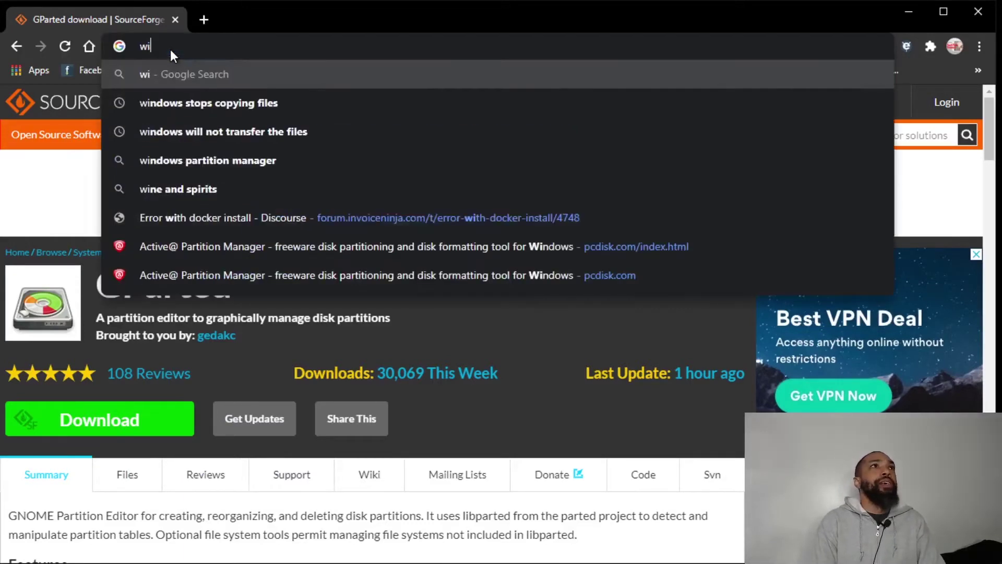
text(nzip)
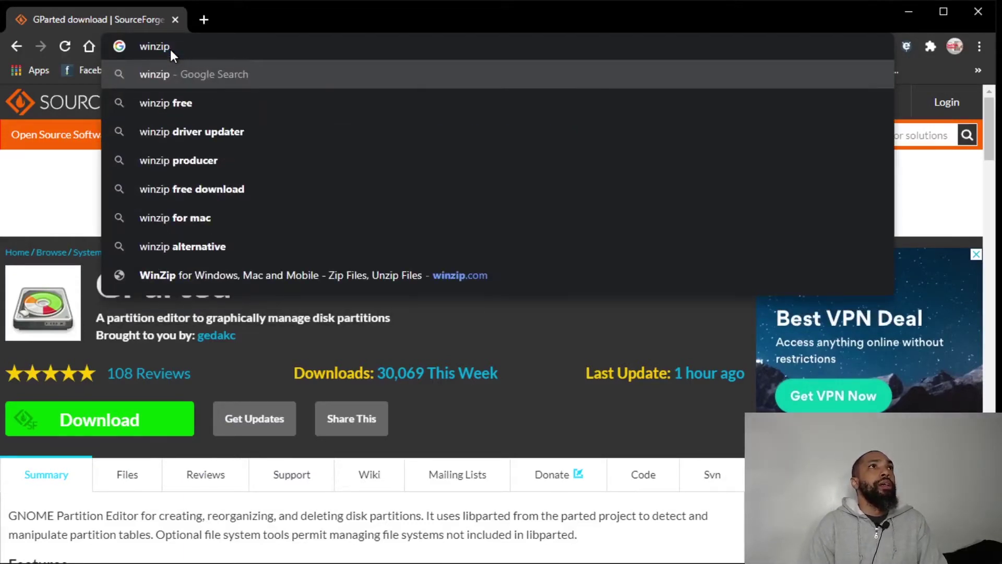
text( free)
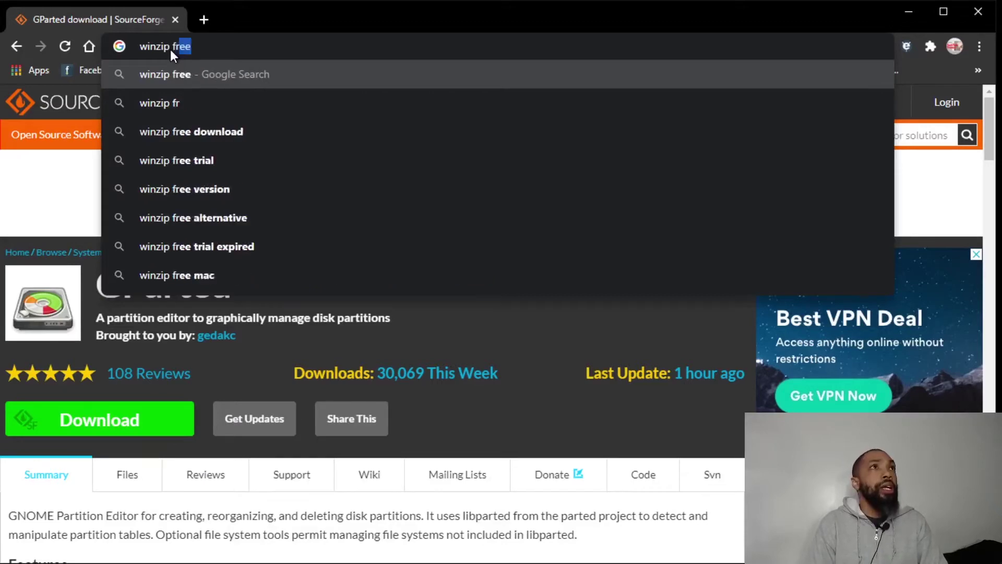
key(Return)
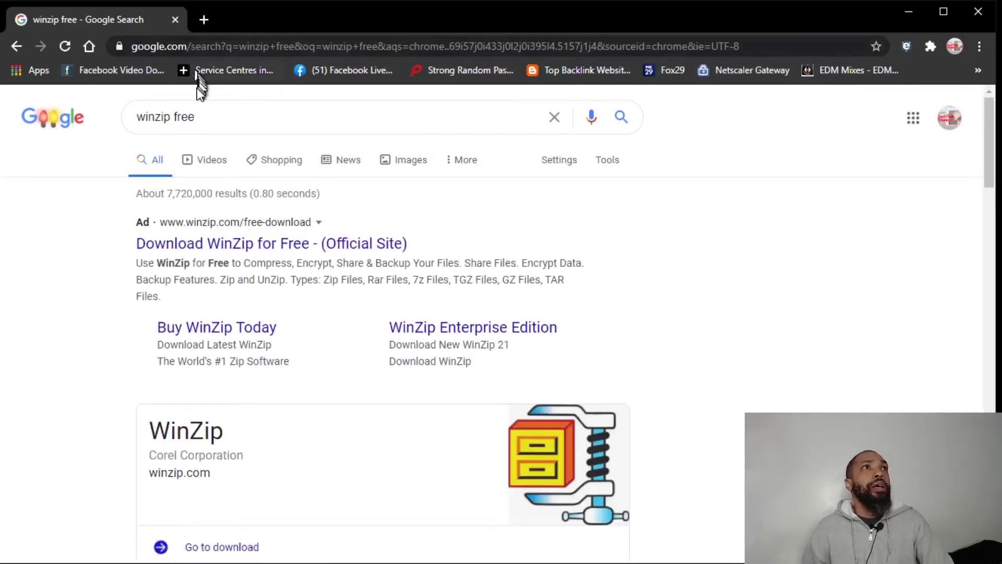
Step: Change the query to 'winrar 64 bit' and open RARLAB's WinRAR download page
click(210, 119)
drag(210, 119, 123, 116)
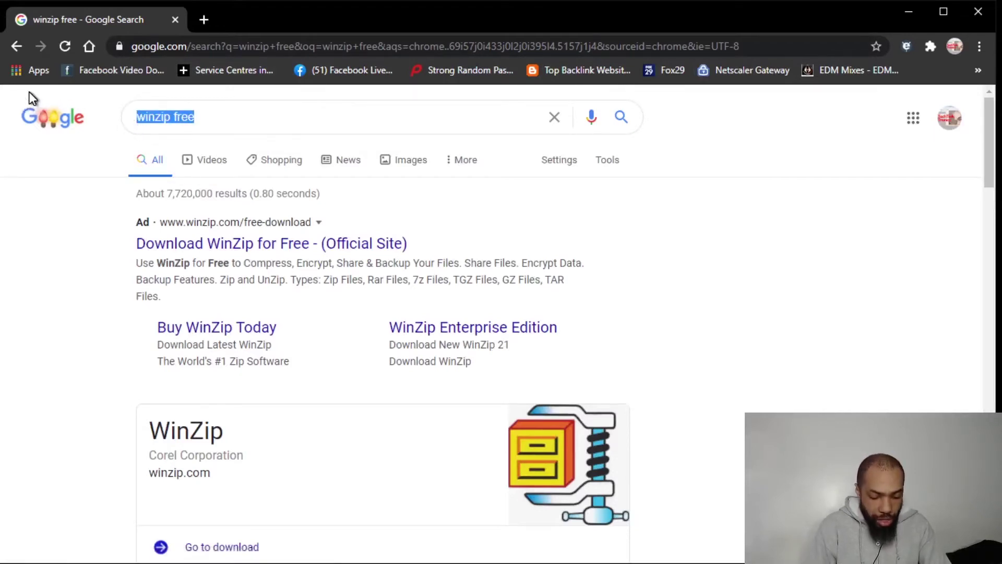
text(winrar)
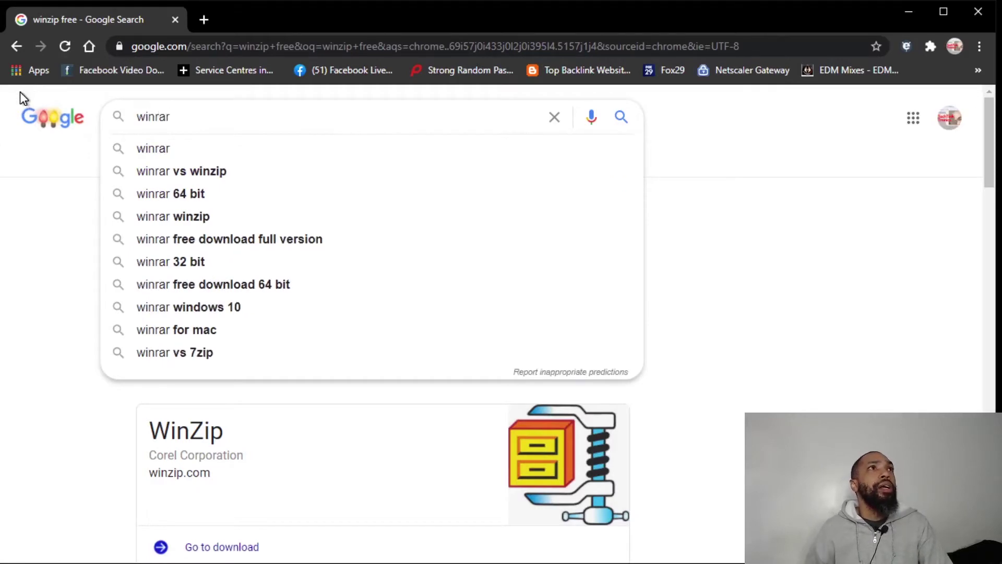
click(269, 194)
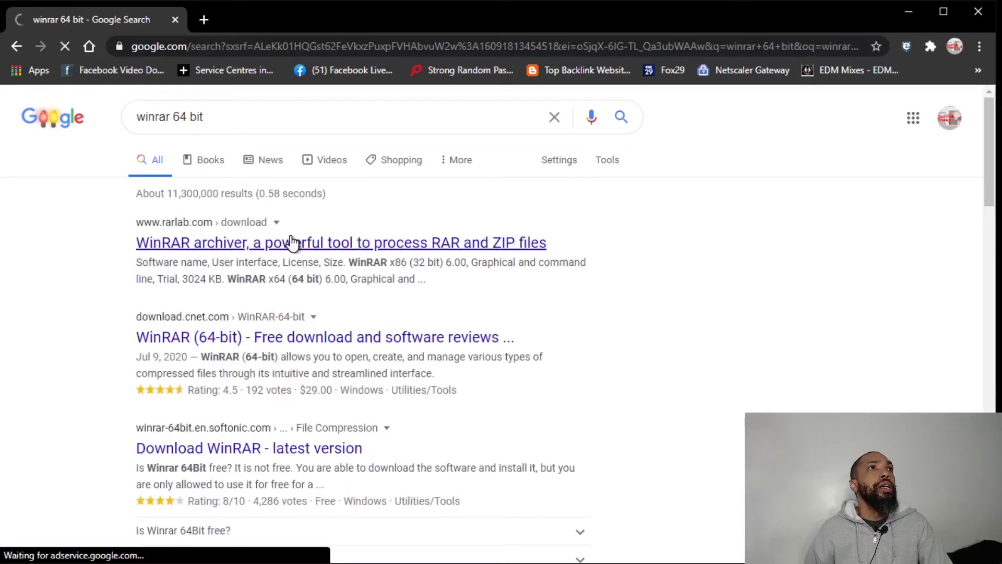
click(291, 243)
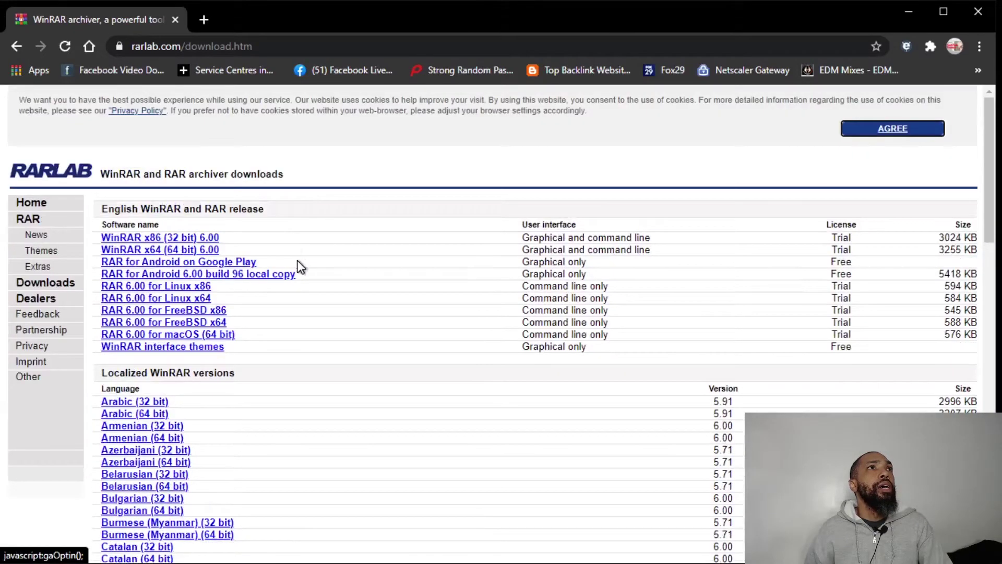
Step: Download WinRAR x64 (64 bit) 6.00 and run winrar-x64-600.exe to begin installation
click(187, 251)
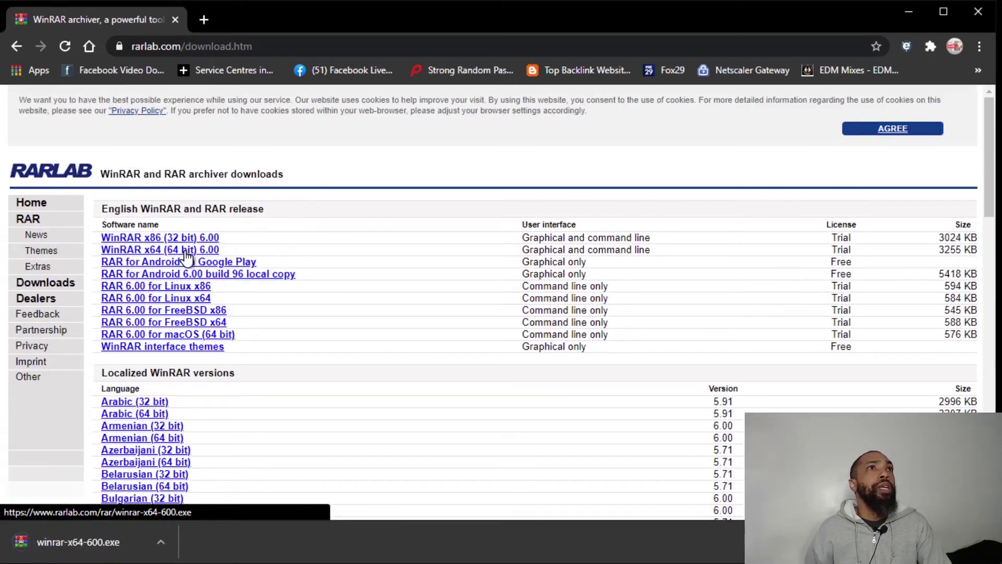
click(116, 556)
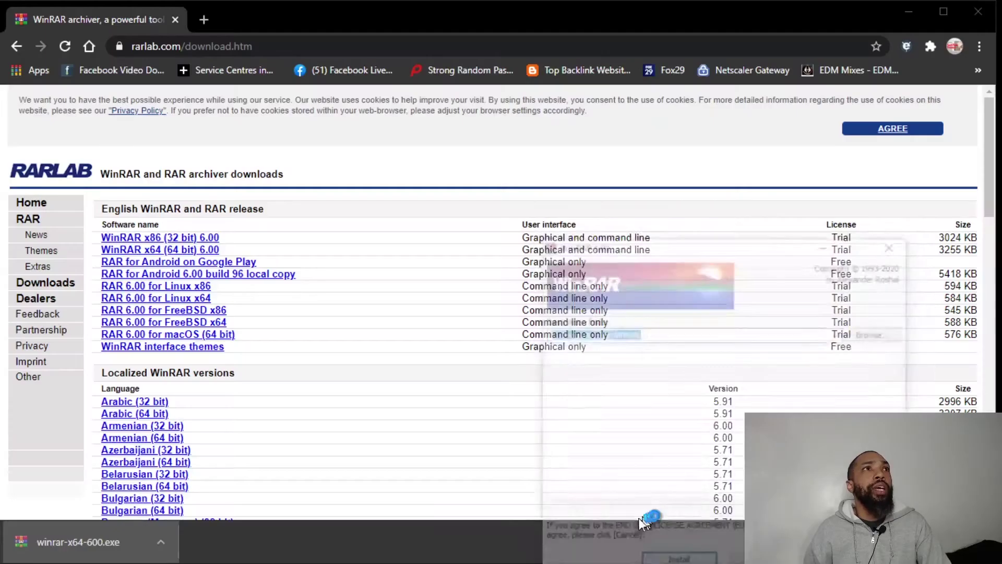
click(678, 558)
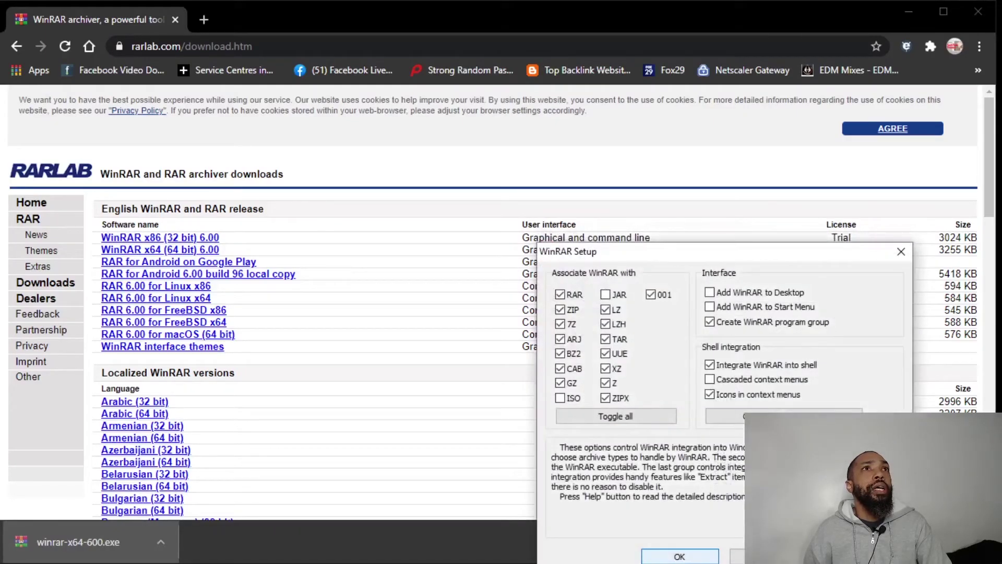
Step: Finish WinRAR setup with default file associations, close its Start Menu folder, and refocus Chrome
click(684, 557)
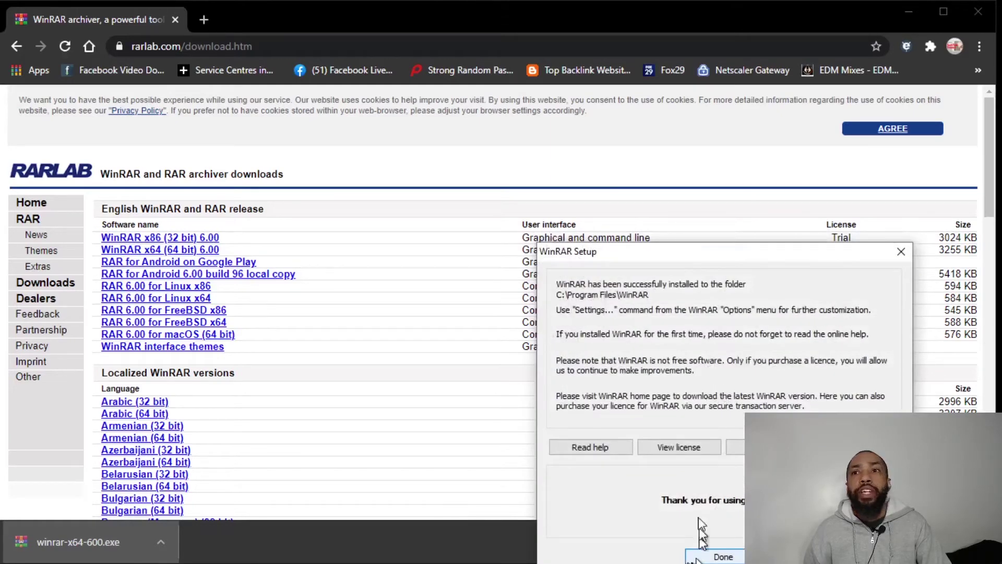
drag(689, 252, 417, 155)
click(485, 462)
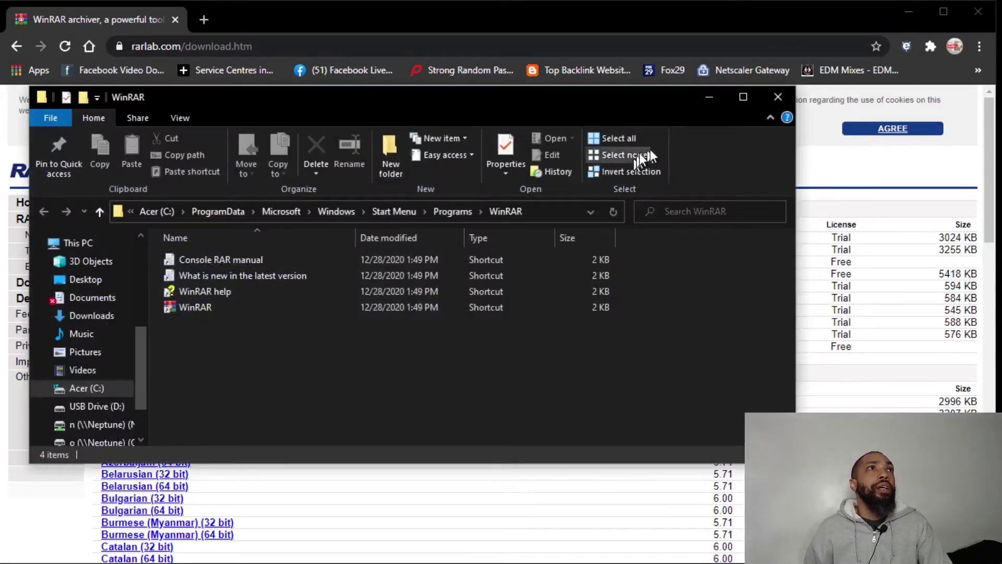
click(778, 99)
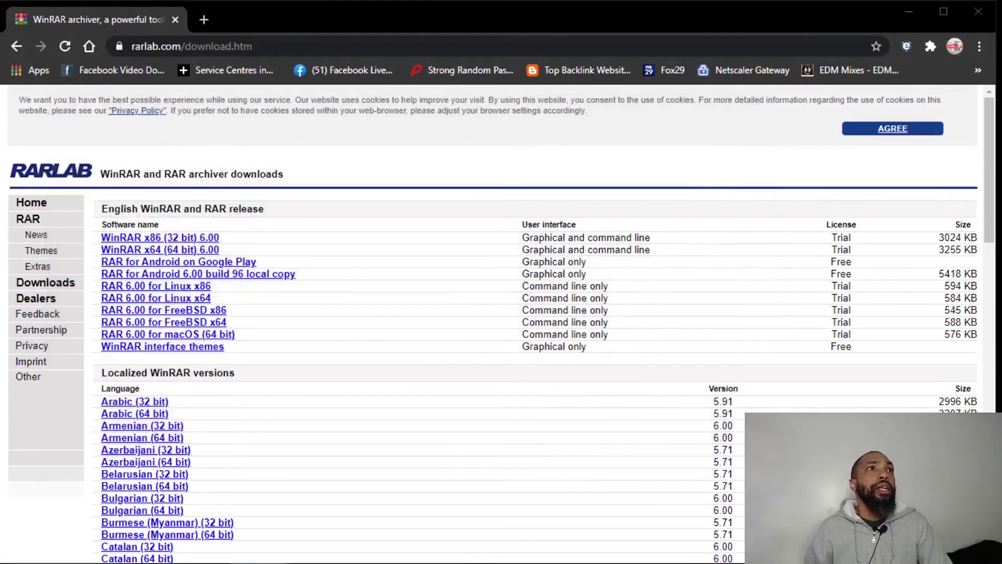
drag(438, 6, 424, 12)
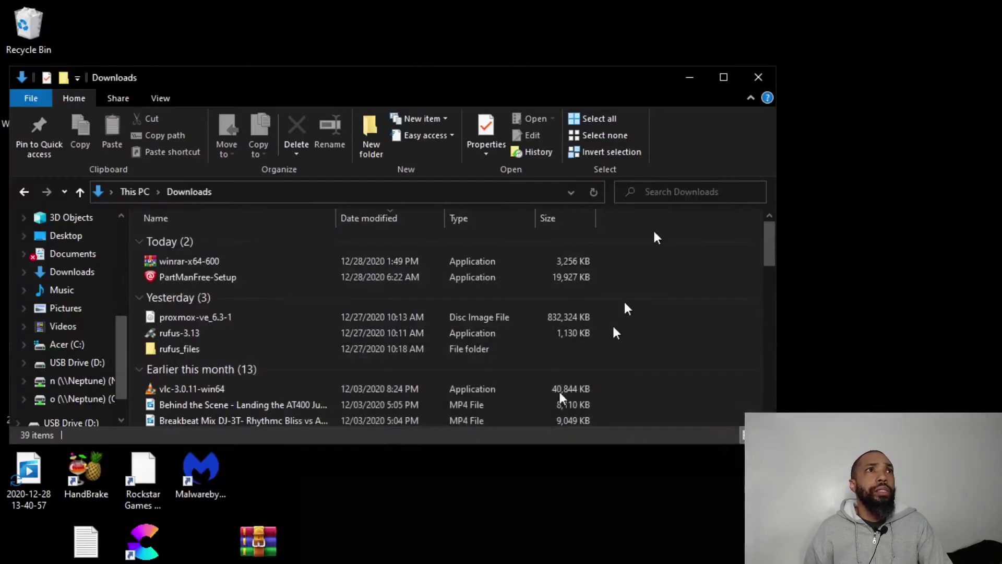
Step: Open the desktop's gparted-live-1.1.0-8-amd64.zip with WinRAR archiver, skipping the first-use notification
click(249, 556)
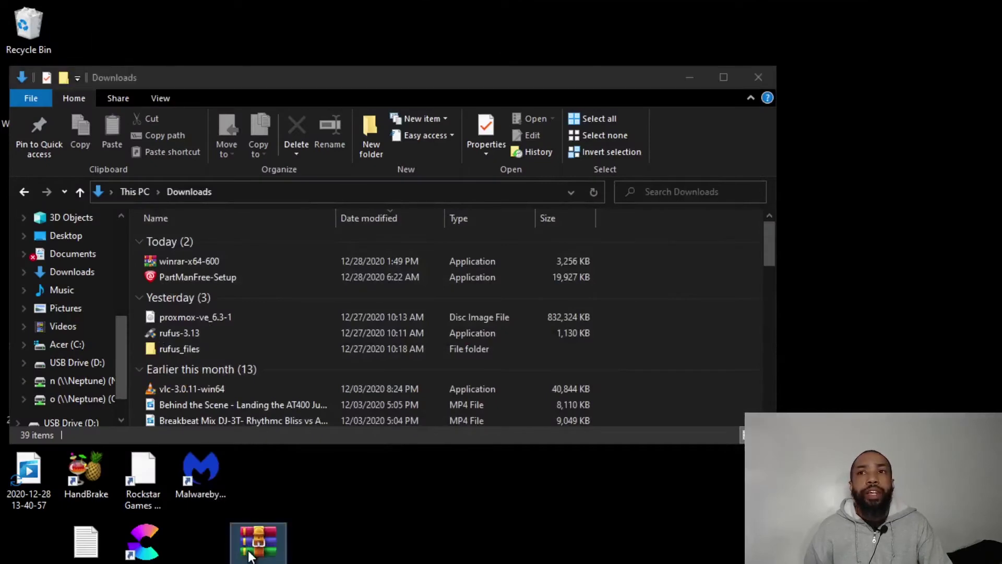
double_click(249, 556)
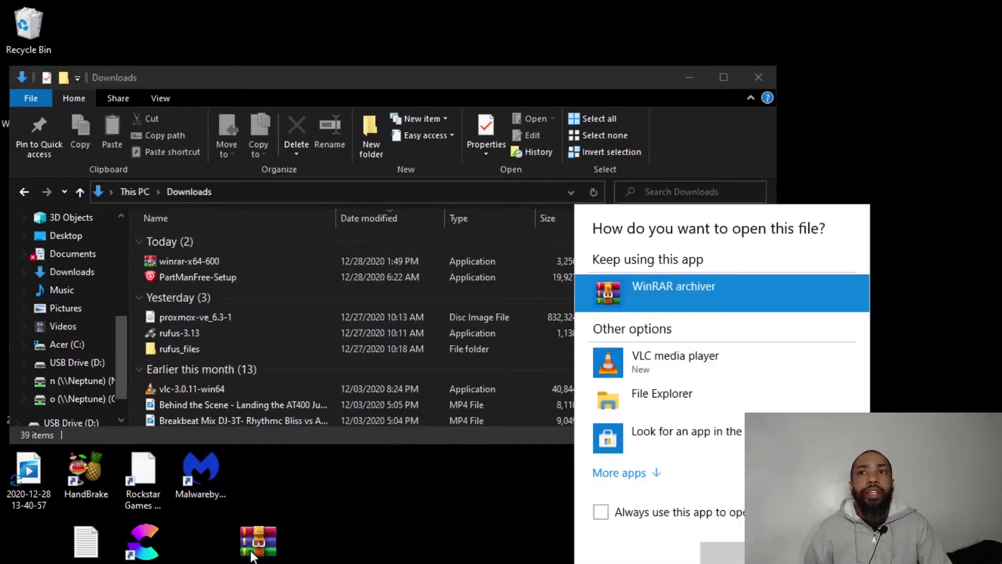
double_click(626, 282)
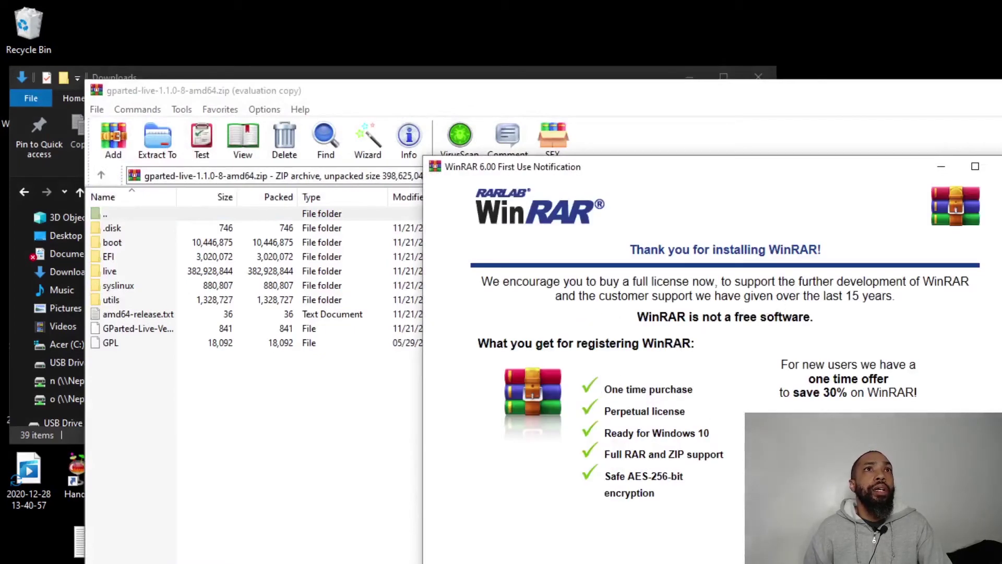
key(Escape)
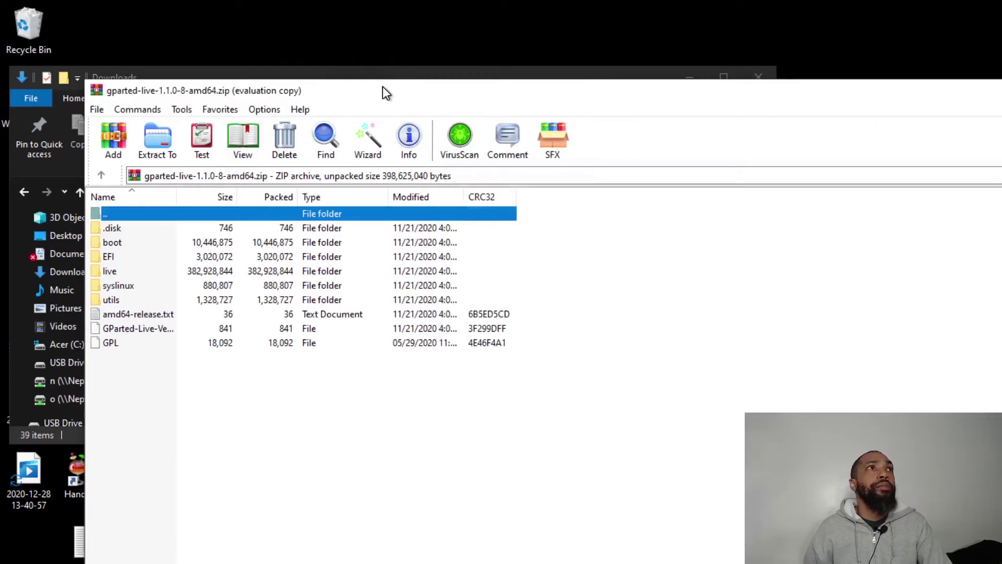
drag(386, 93, 384, 122)
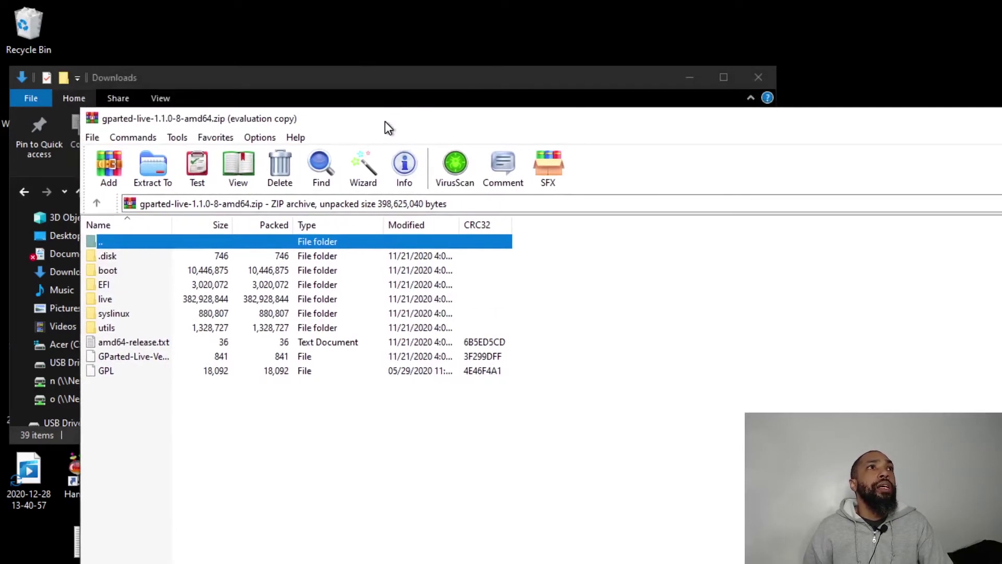
Step: Extract the GParted Live archive's files to D:\ on USB Drive (D:)
click(156, 165)
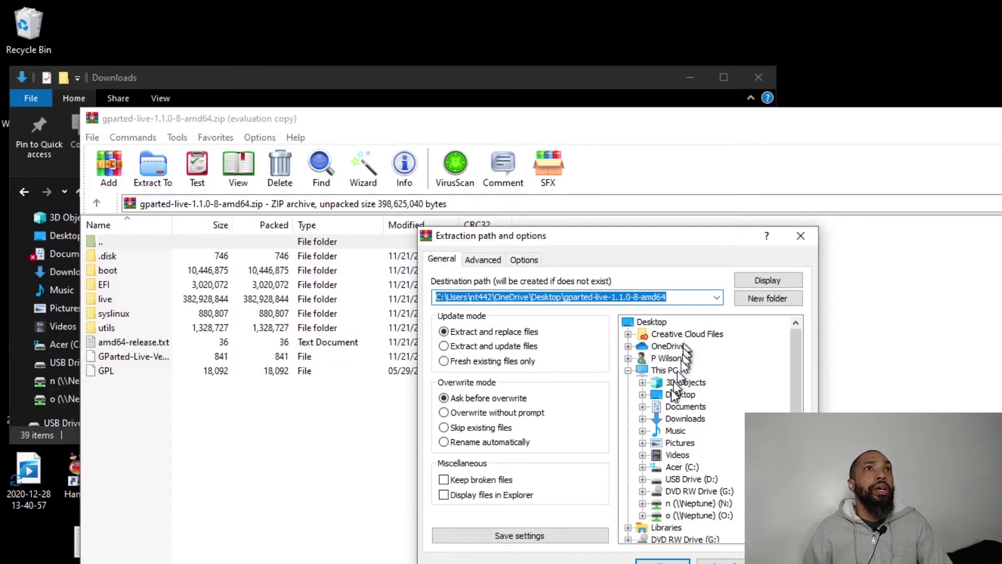
click(674, 478)
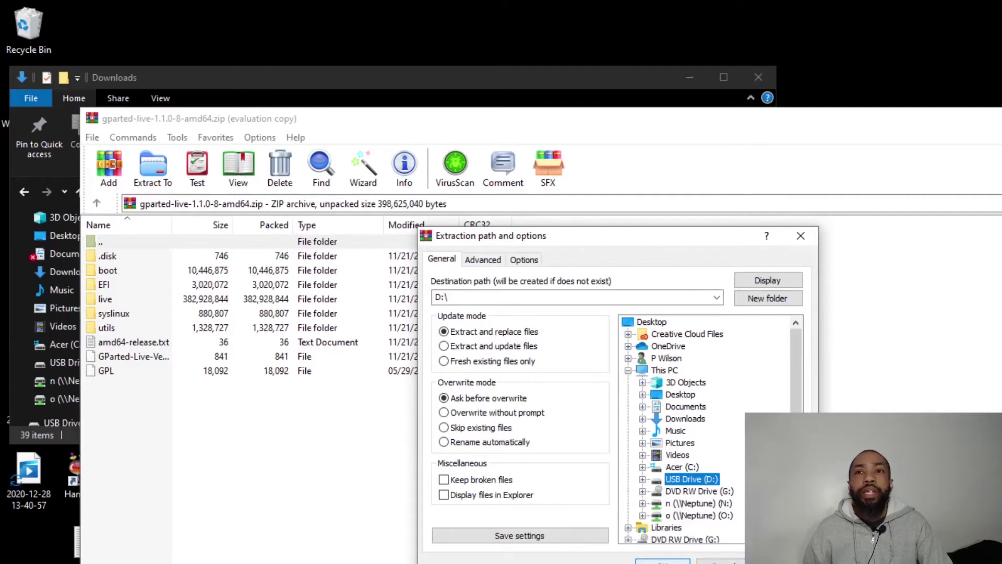
click(662, 561)
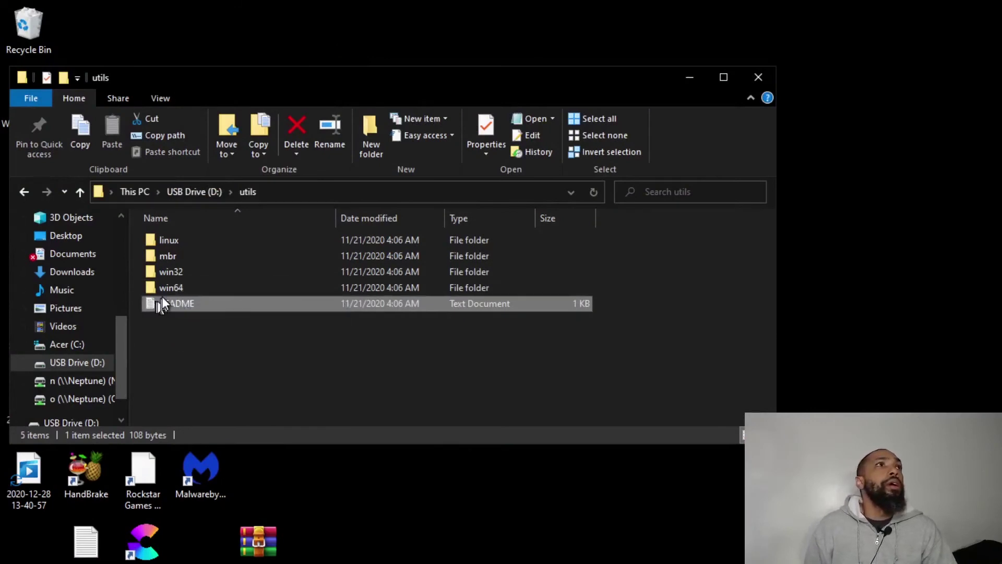
Step: Create a shortcut to win32's makeboot batch file and move it onto the desktop
double_click(172, 268)
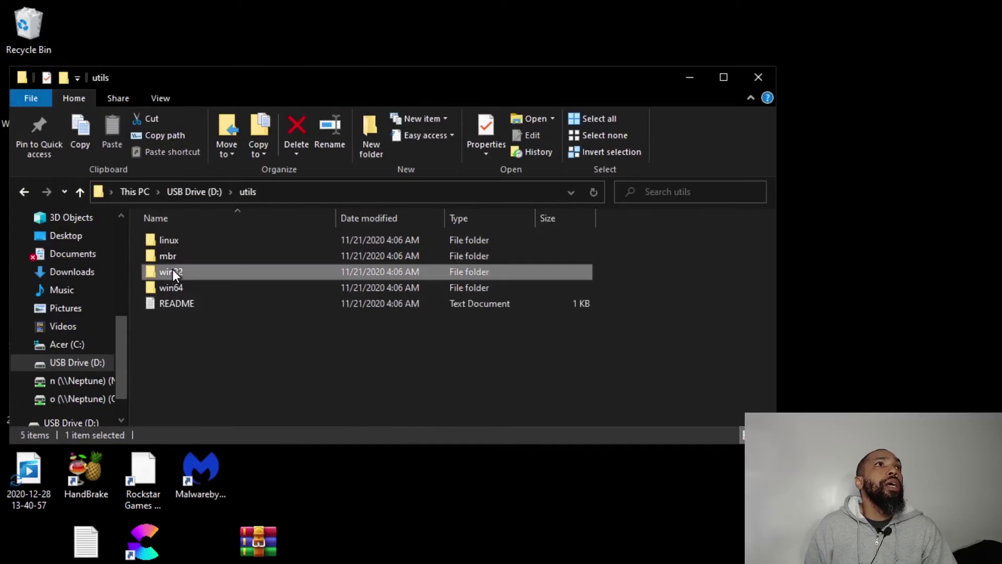
click(187, 241)
right_click(187, 240)
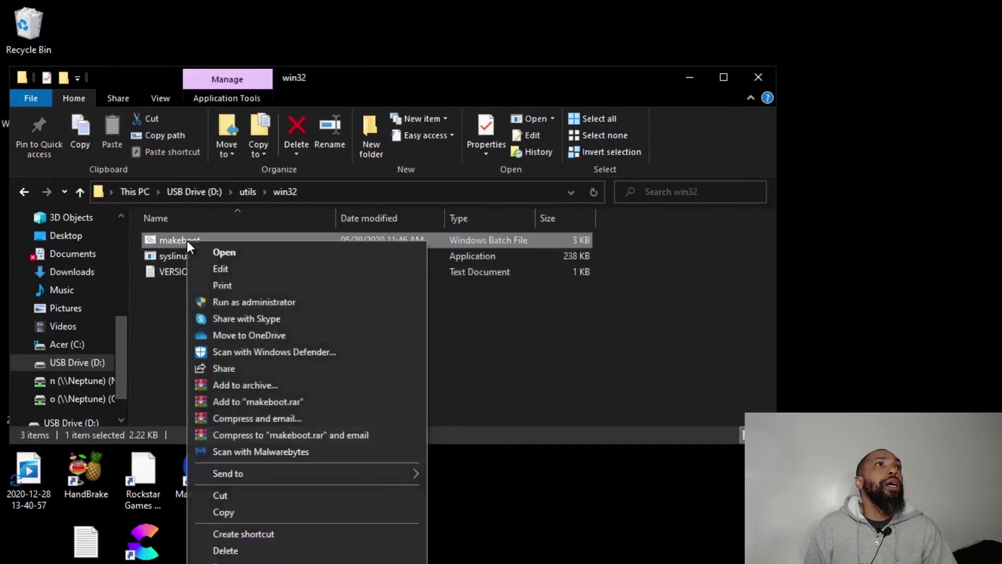
click(335, 538)
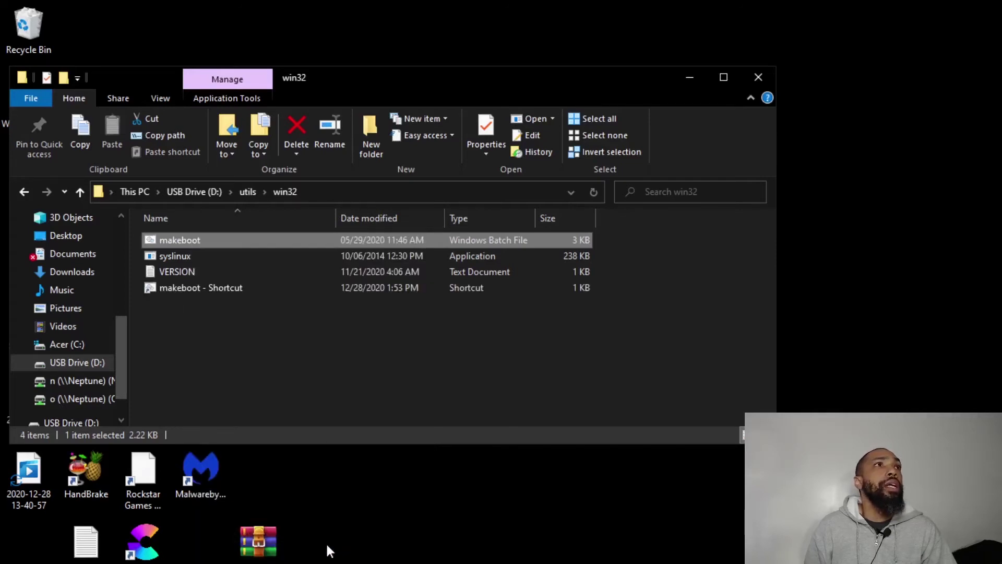
drag(174, 292, 482, 559)
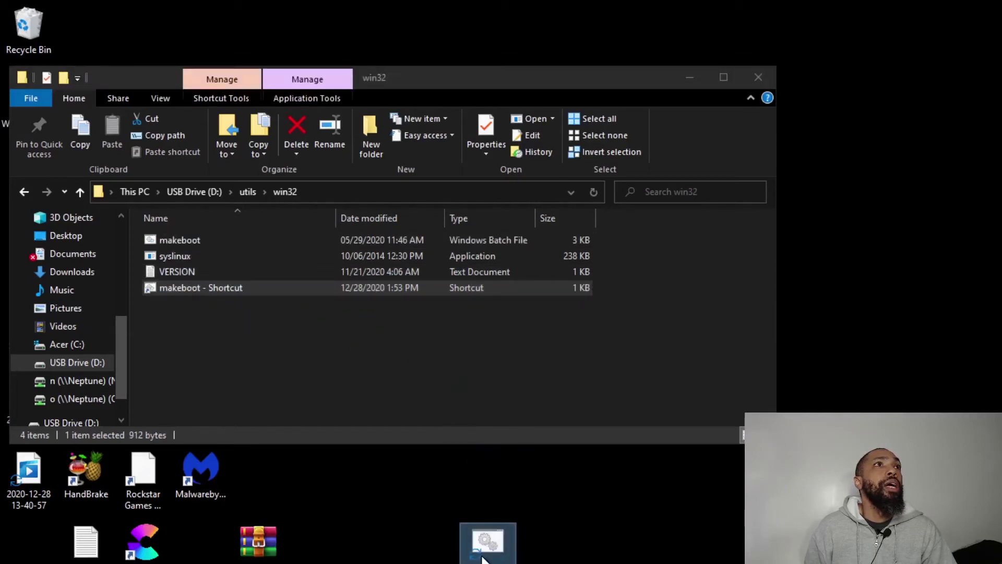
Step: Permanently delete the leftover makeboot shortcut from the win32 folder
right_click(212, 291)
key(Delete)
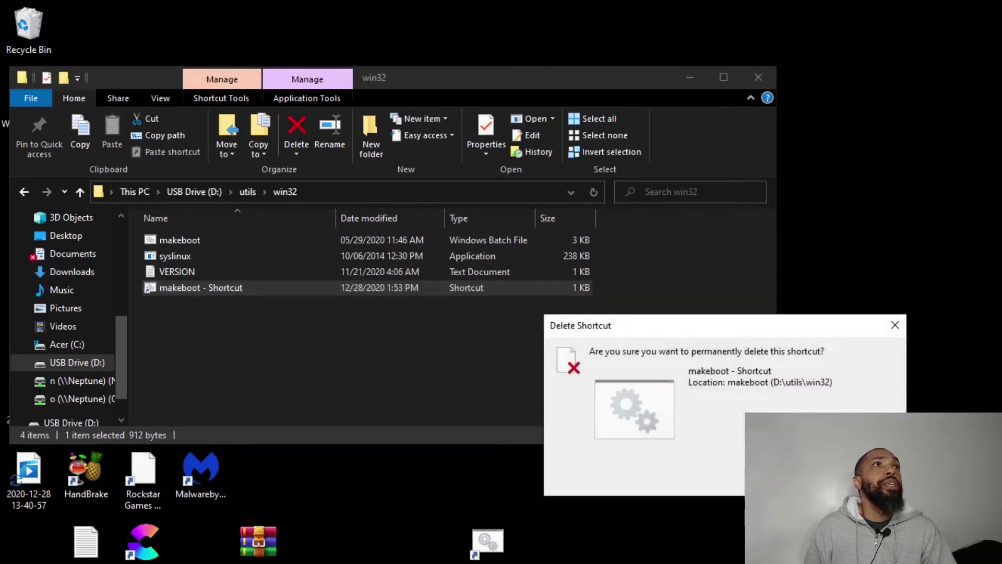
key(Return)
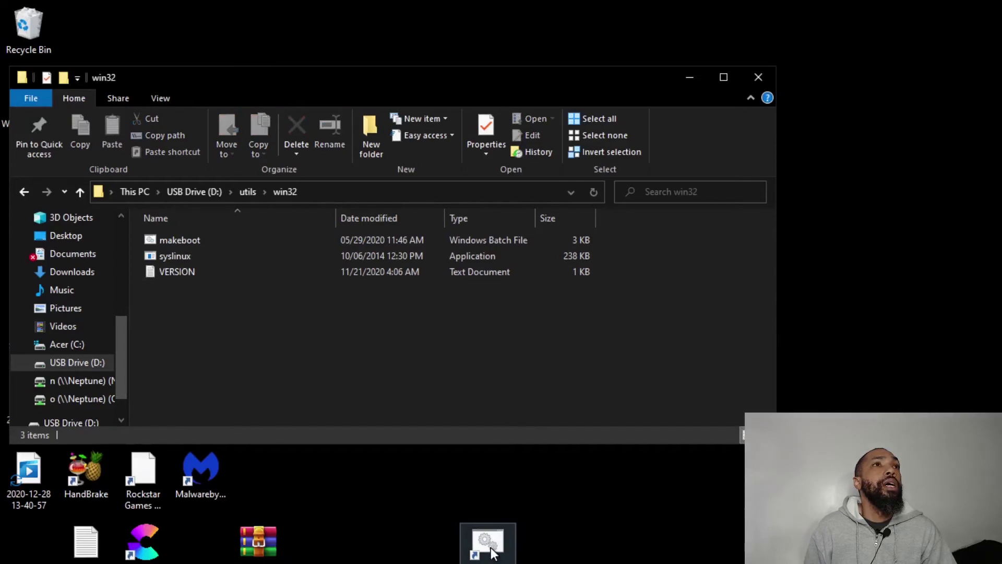
right_click(490, 547)
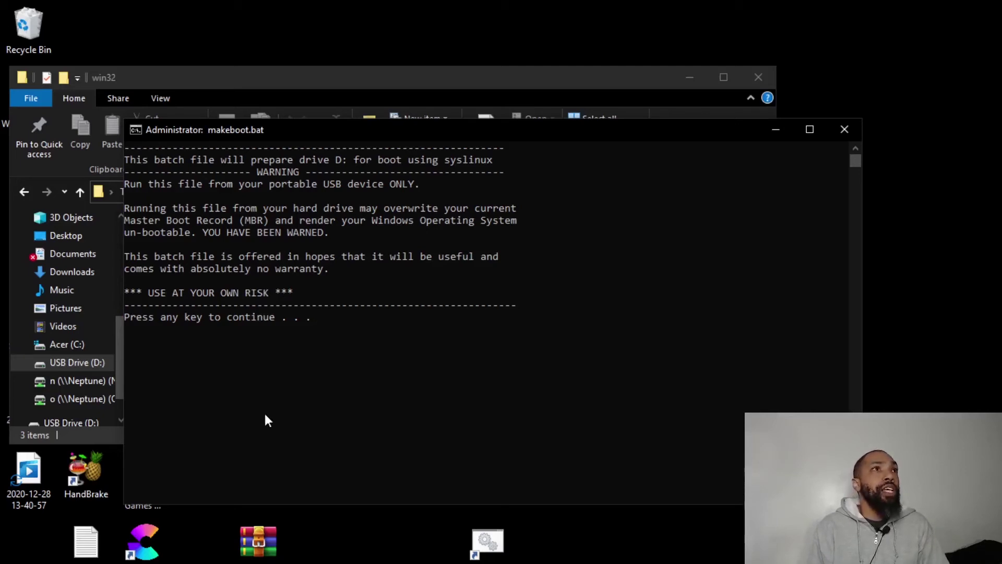
Step: Confirm both makeboot prompts to make D: bootable, then close the finished window
key(Return)
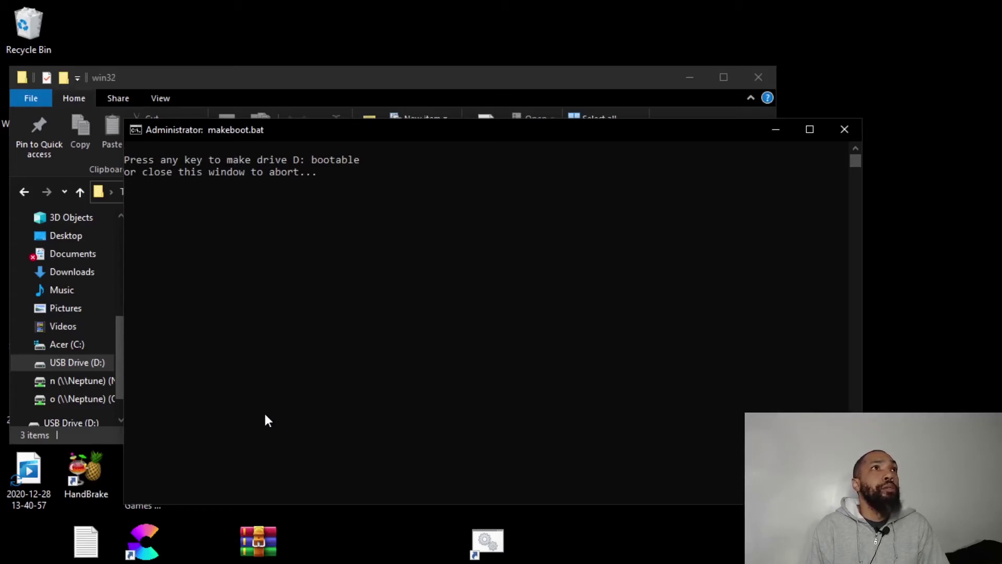
key(Return)
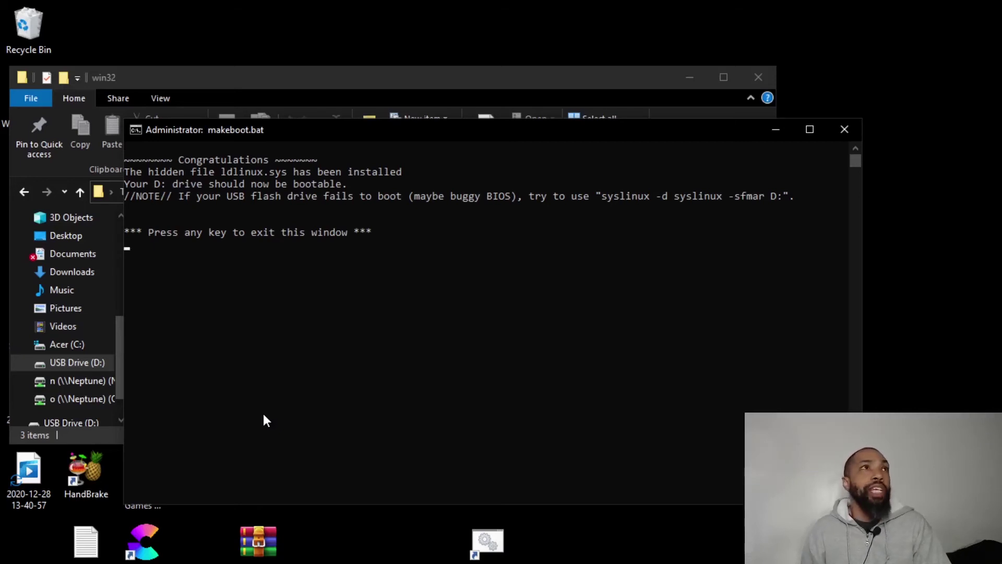
key(Return)
right_click(66, 362)
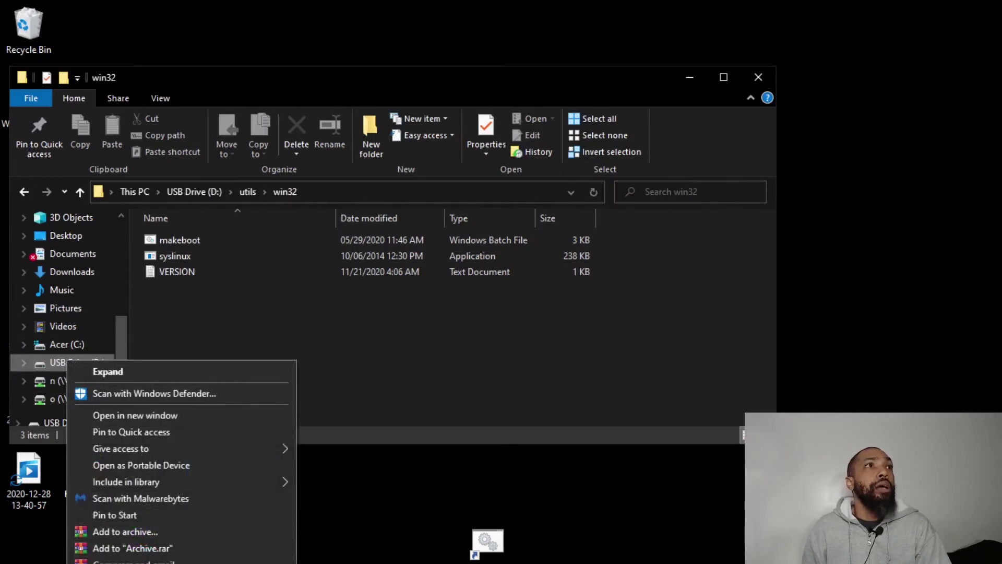
Step: Choose Eject for USB Drive (D:) with the J menu key
key(j)
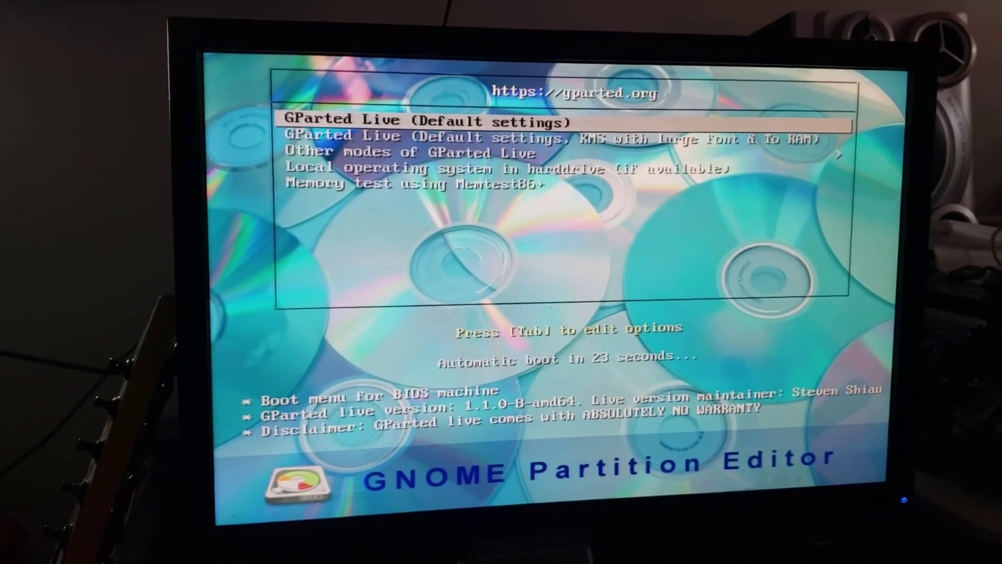
Step: Halt the GParted Live boot menu's automatic countdown by moving the selection
key(Up)
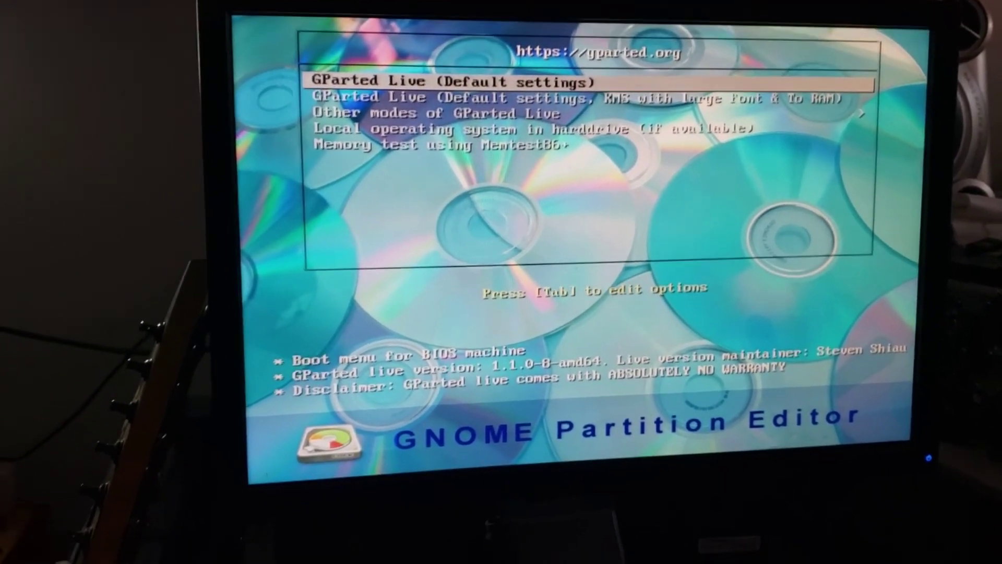